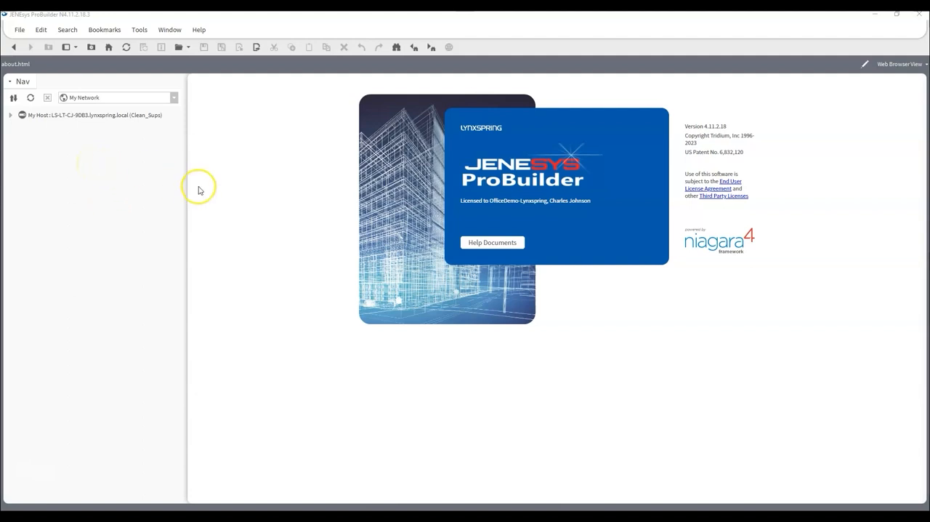
left_click(20, 29)
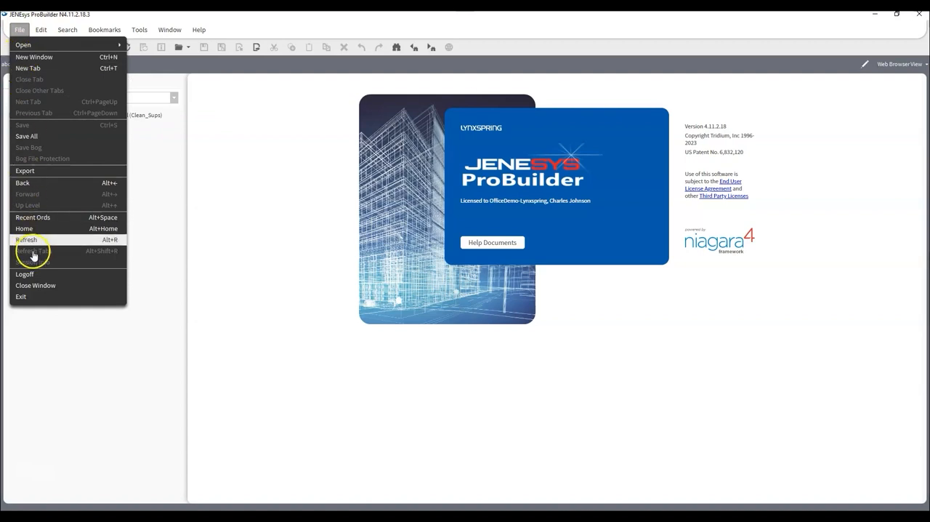
left_click(155, 231)
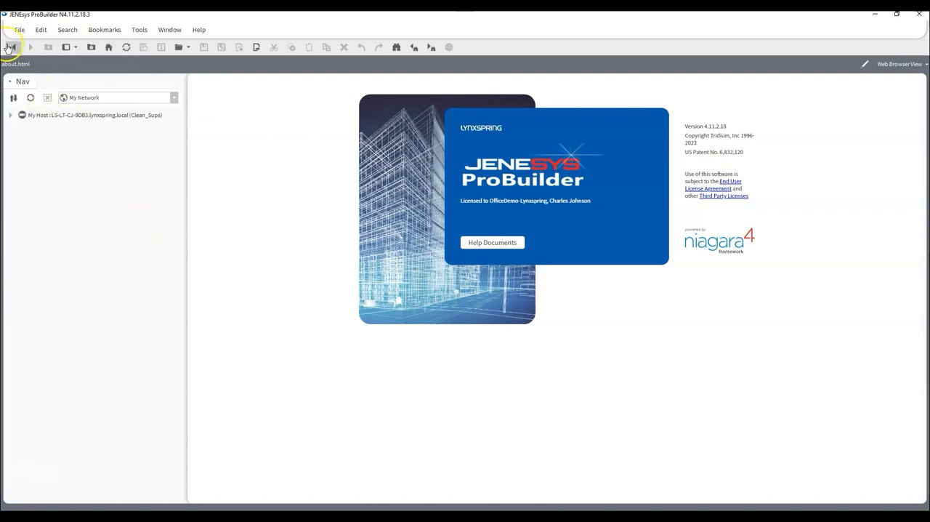
- Start a new station named Test_AHU based on the NewControllerStation.ntpl template and continue to the user account settings
left_click(142, 32)
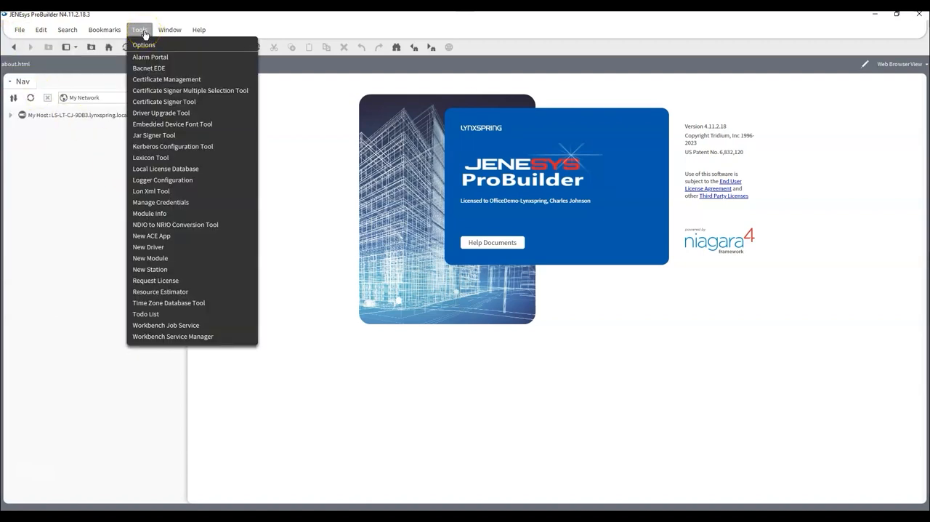
left_click(149, 270)
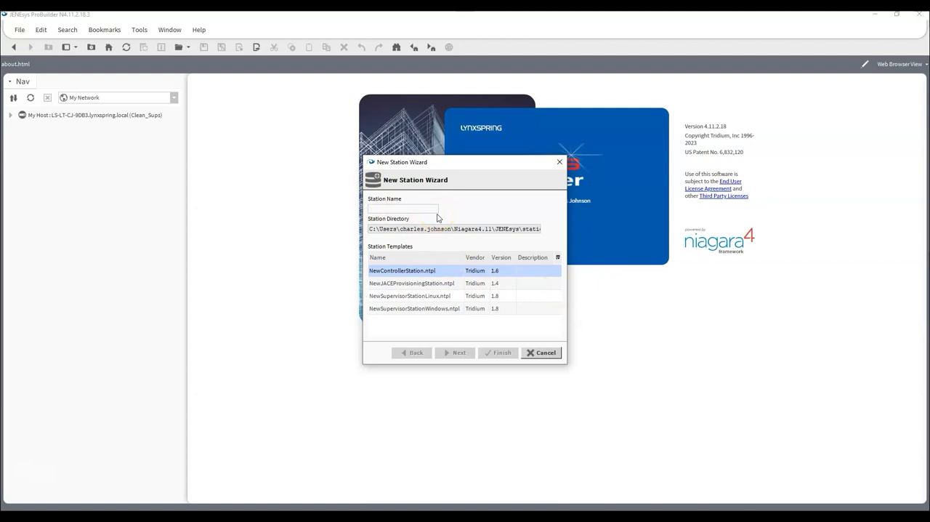
type("Test")
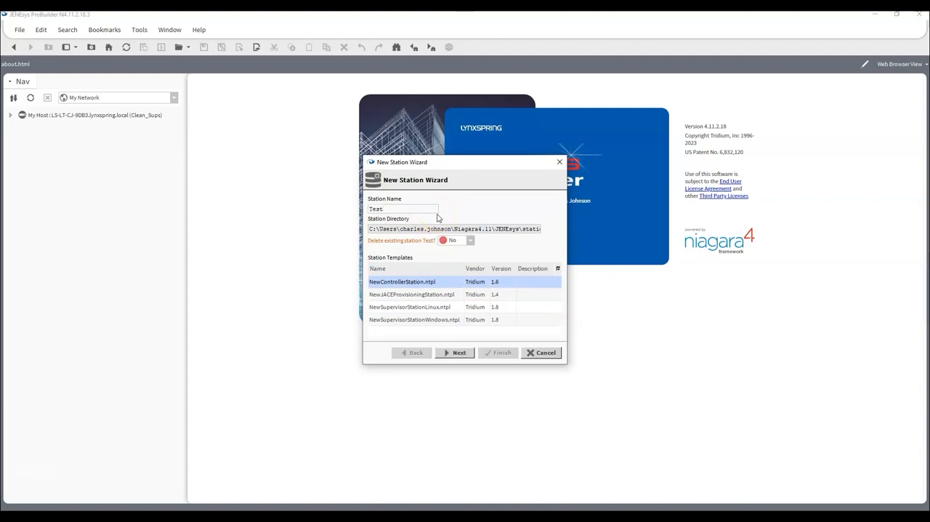
type("_AHU")
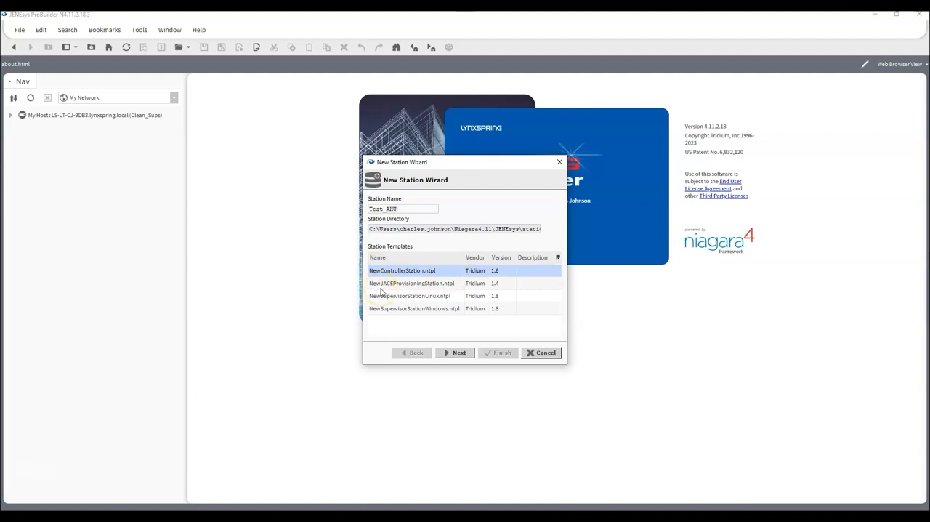
left_click(465, 285)
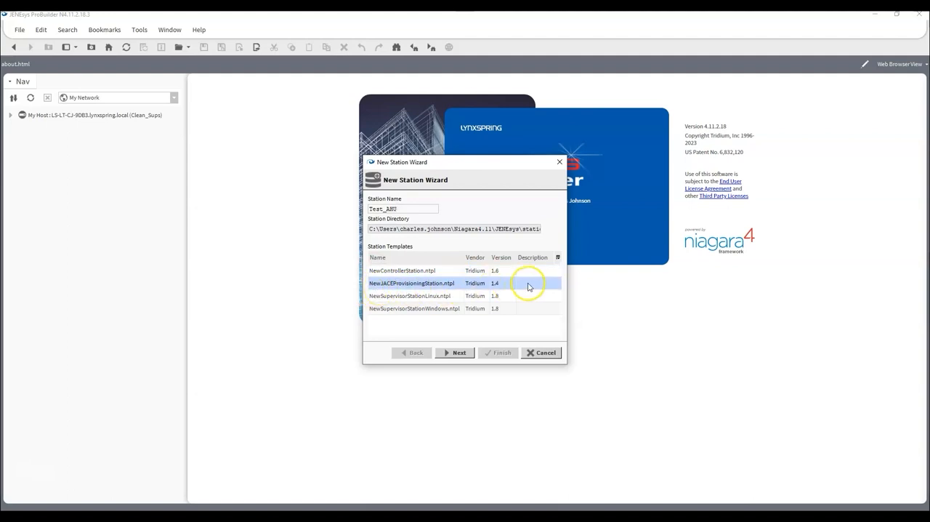
left_click(403, 271)
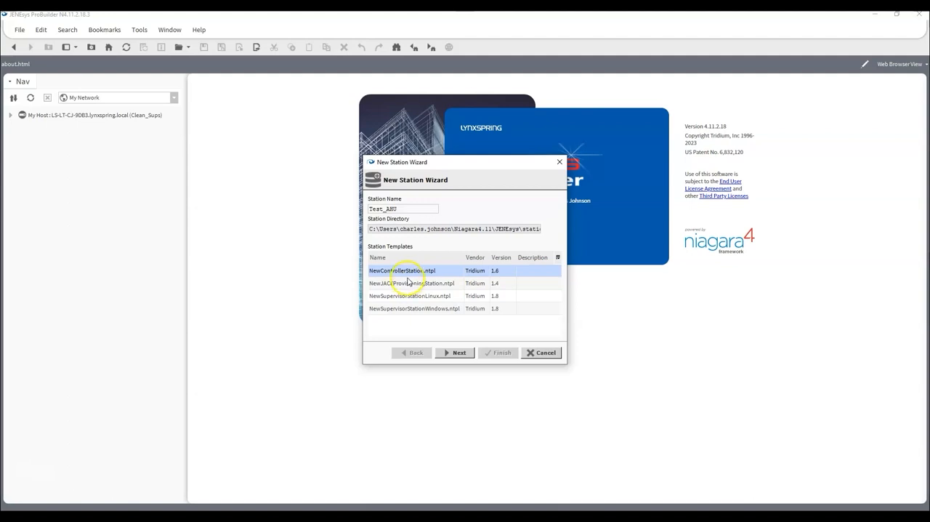
left_click(451, 354)
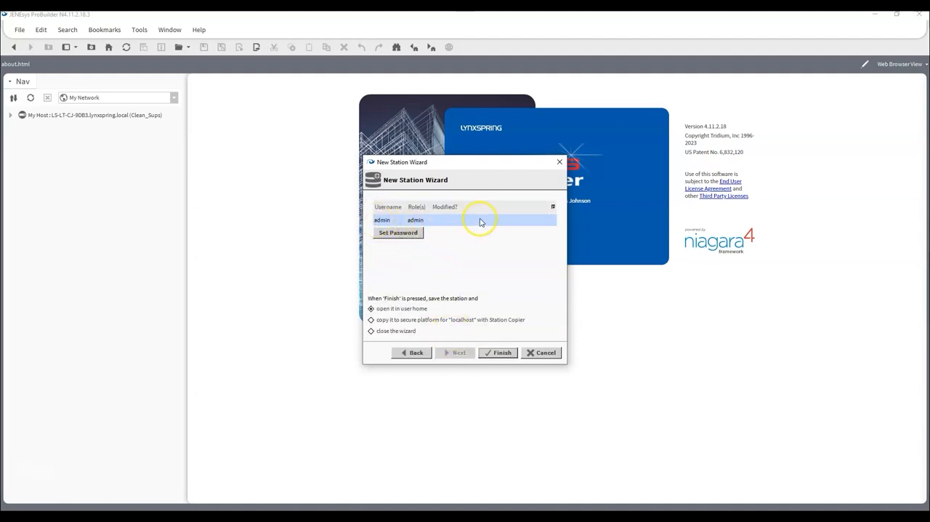
- Set and confirm the admin user's password, and finish creating the station so that it opens in user home
left_click(388, 234)
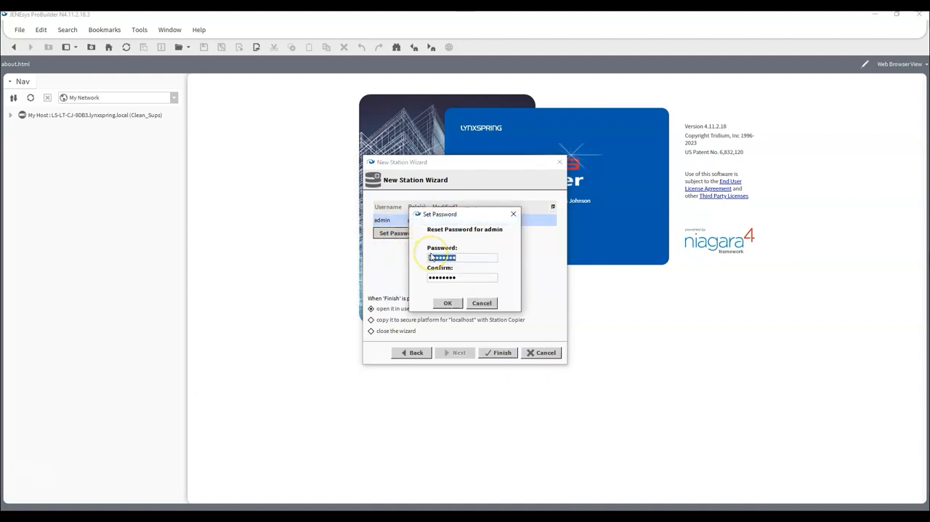
type("••••••••••")
key("Tab")
type("•••••••••••")
left_click(449, 305)
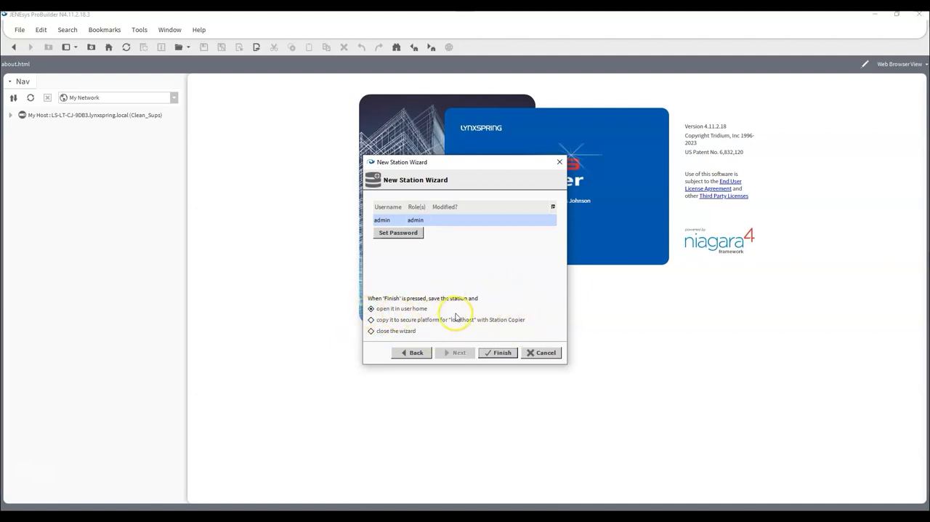
left_click(499, 353)
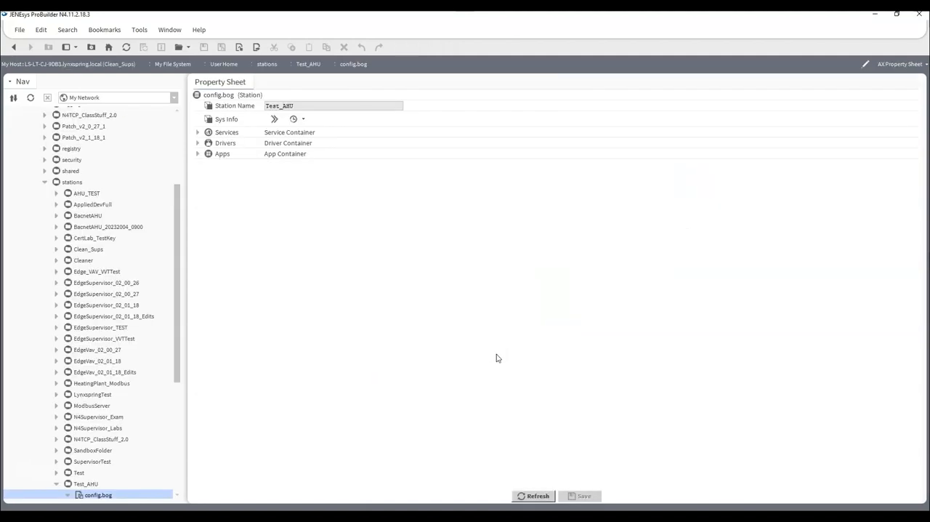
- Examine the Test_AHU station in the stations folder, including the contents of its Services and Drivers containers
scroll(152, 226, "up", 4)
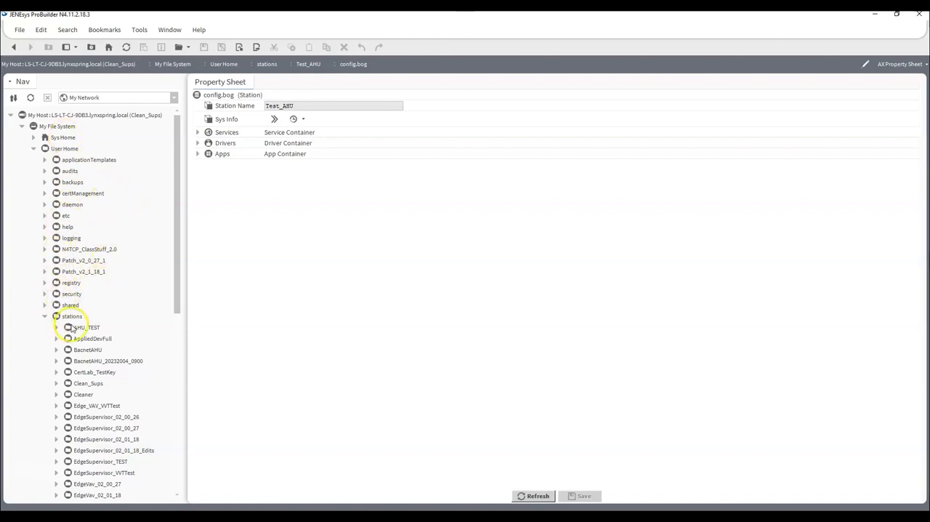
left_click(70, 317)
scroll(50, 299, "down", 5)
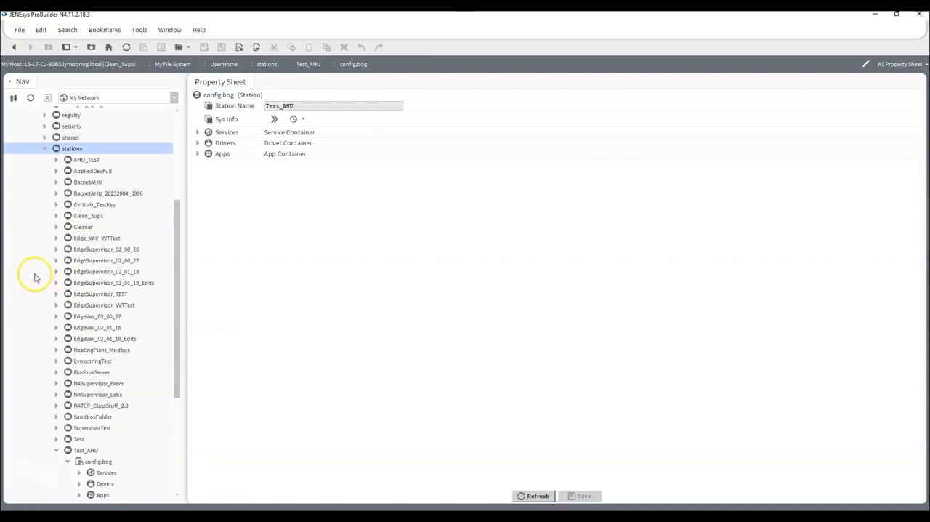
scroll(89, 177, "down", 5)
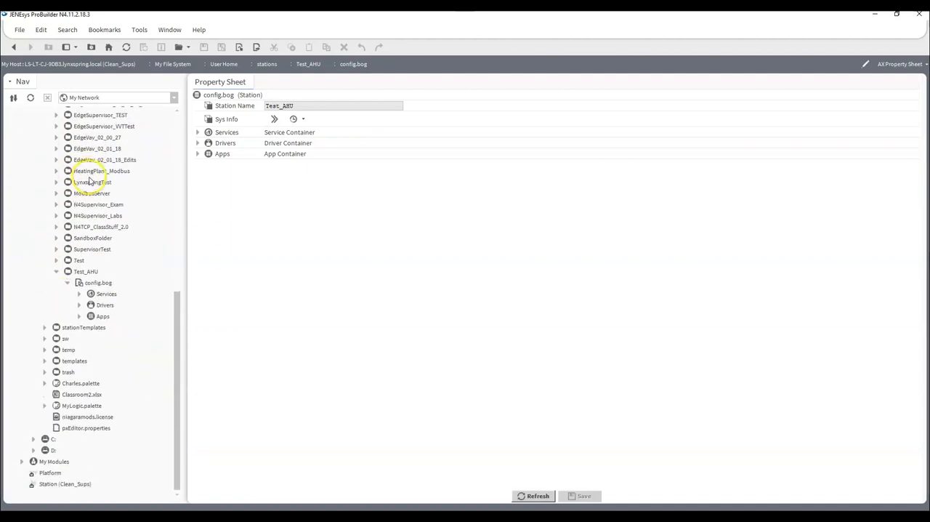
left_click(79, 293)
scroll(79, 310, "down", 5)
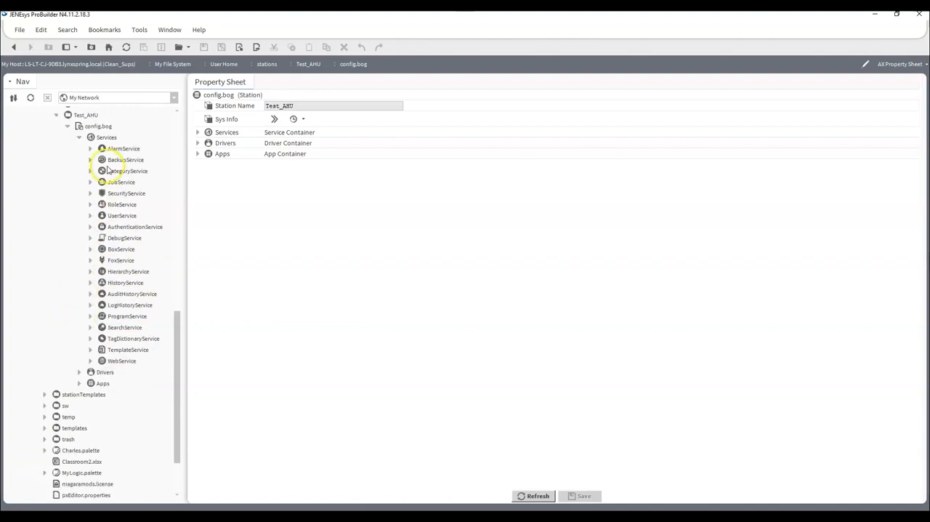
left_click(80, 372)
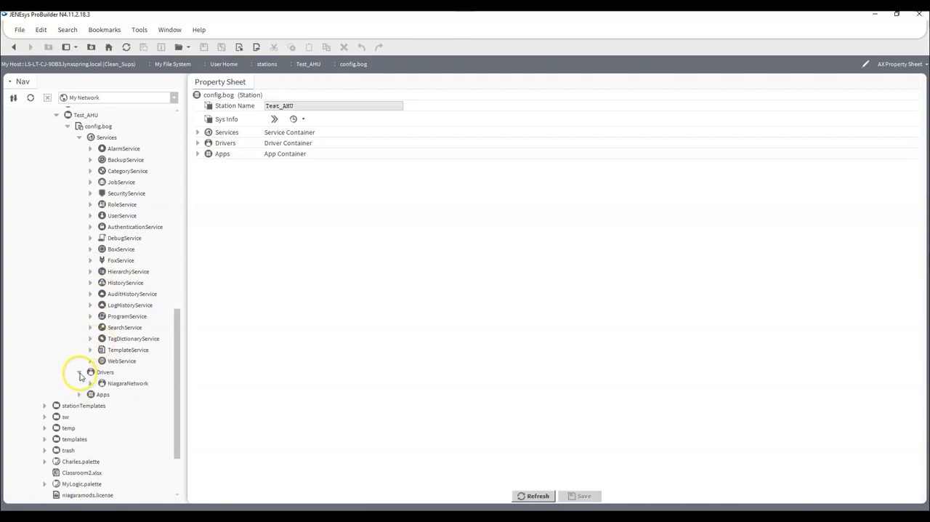
left_click(79, 372)
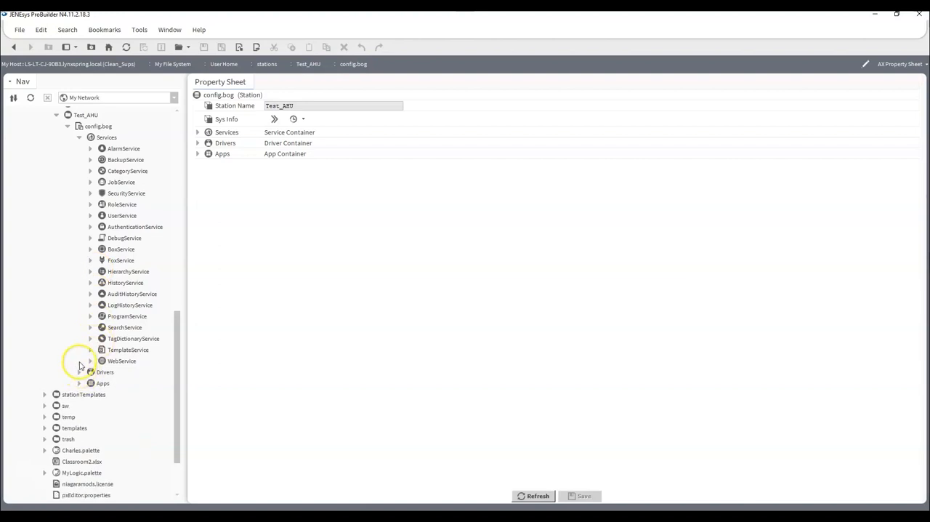
- Collapse the navigation tree from the Test_AHU station's Services up through stations, User Home and My File System
left_click(79, 138)
left_click(69, 287)
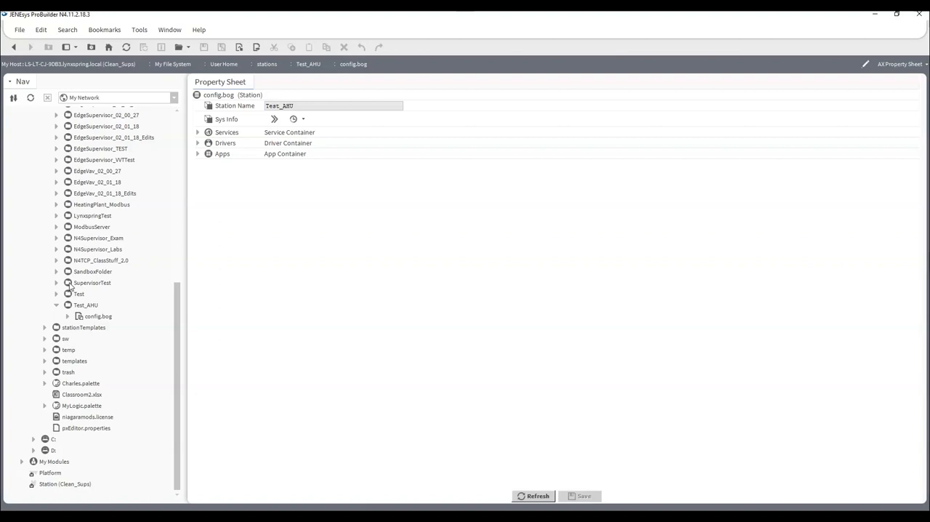
scroll(80, 290, "up", 10)
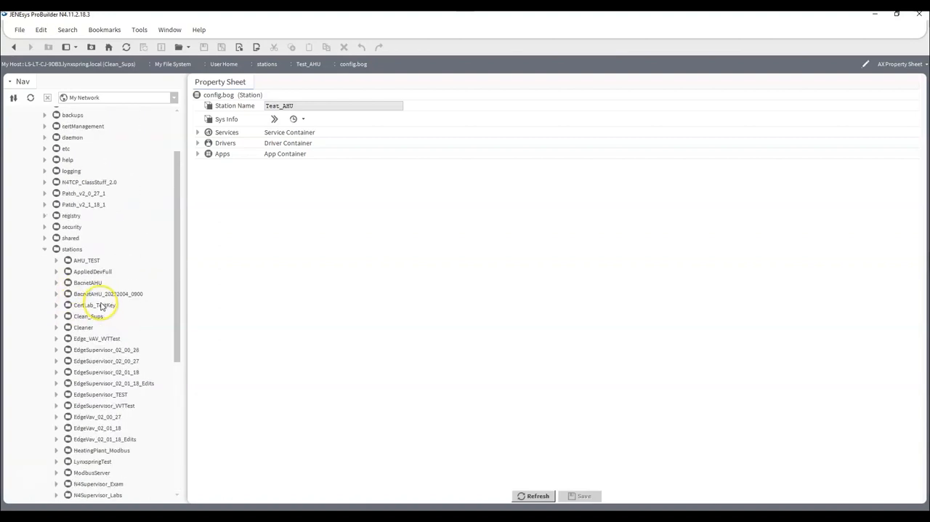
left_click(43, 316)
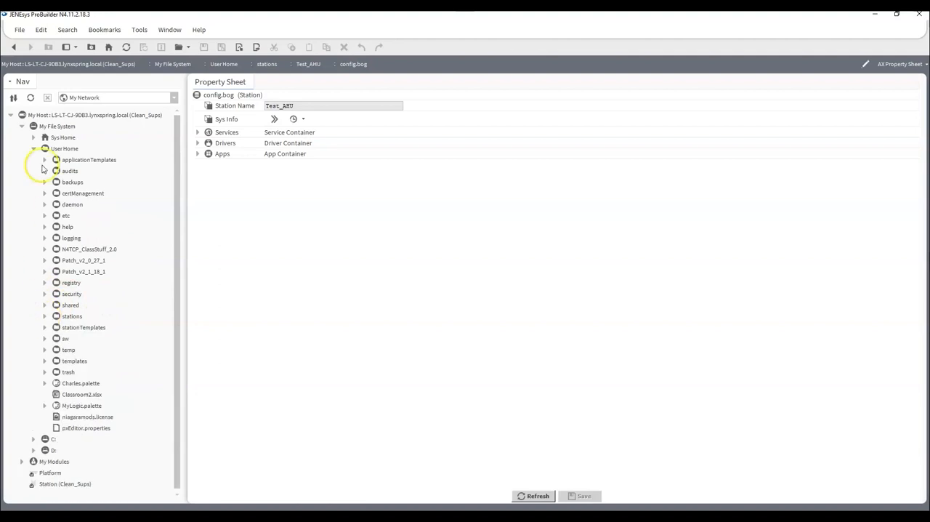
left_click(34, 149)
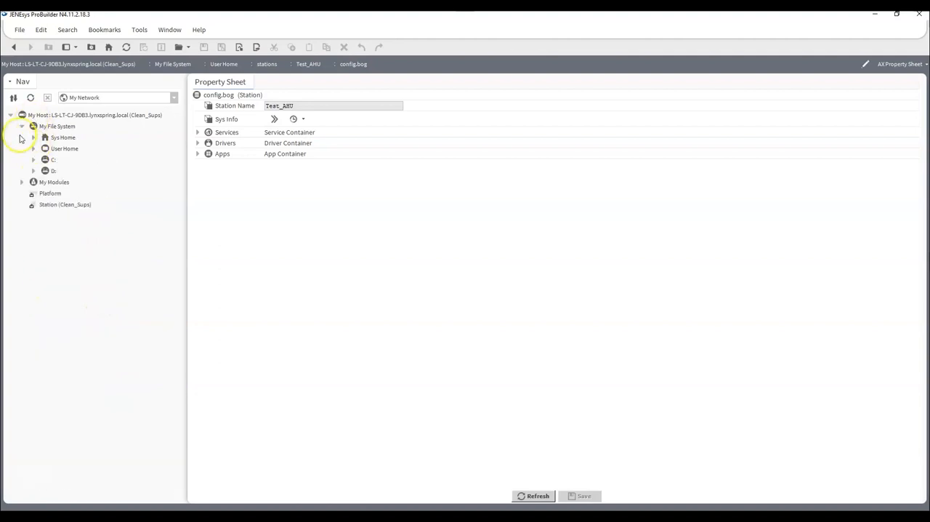
left_click(22, 127)
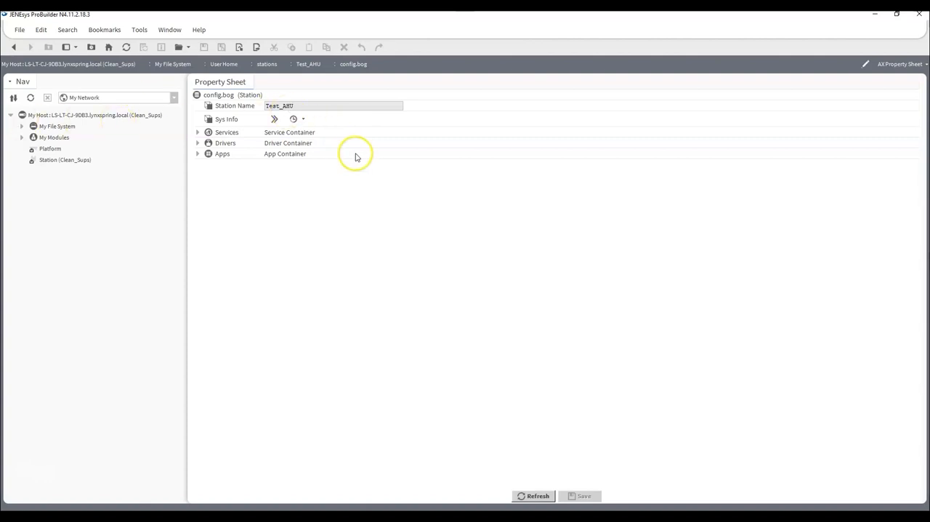
- Open the connection dialog for a new platform session
left_click(20, 32)
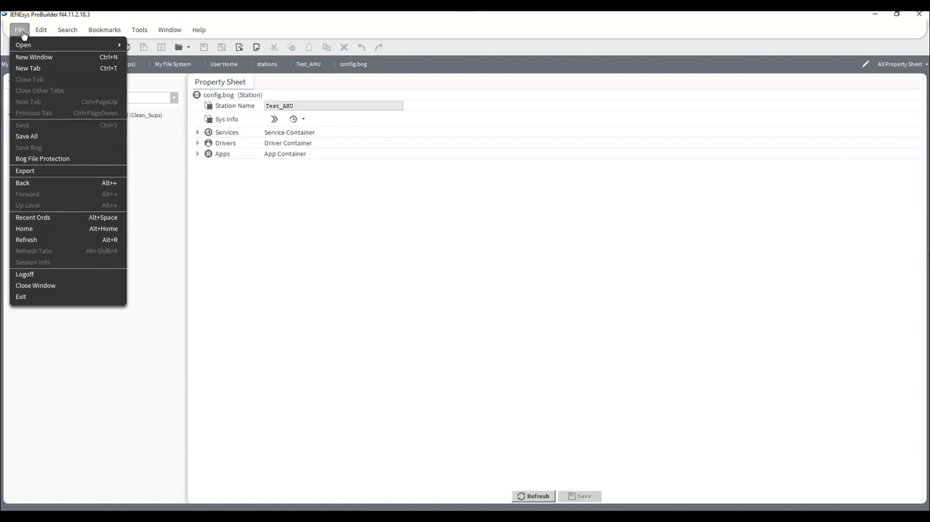
mouse_move(22, 45)
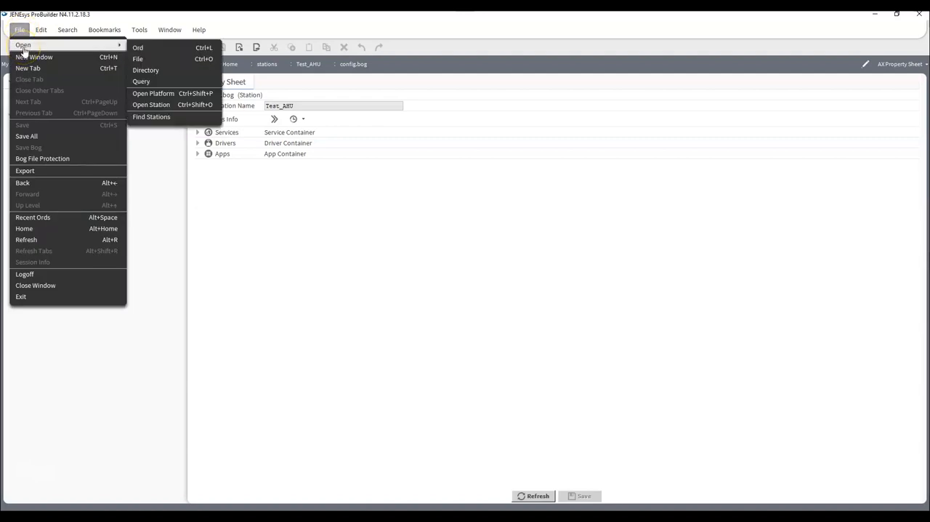
left_click(184, 97)
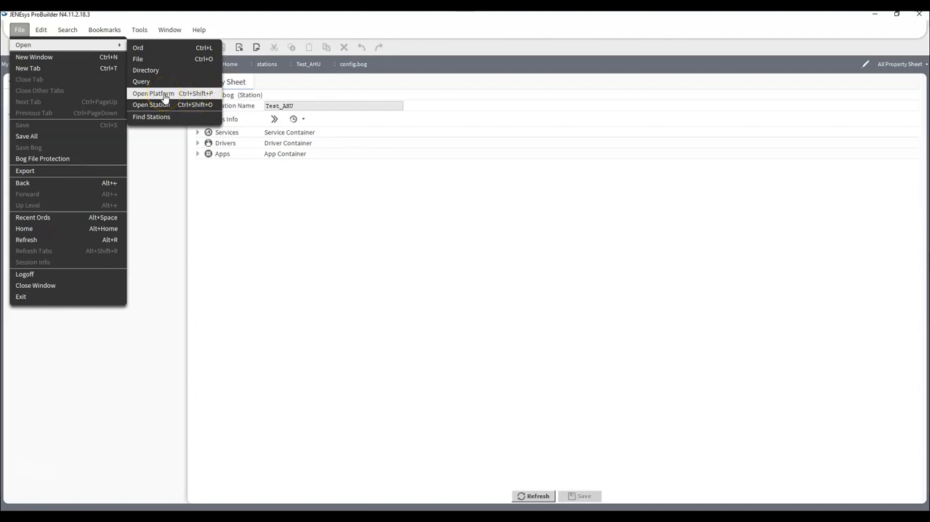
left_click(164, 97)
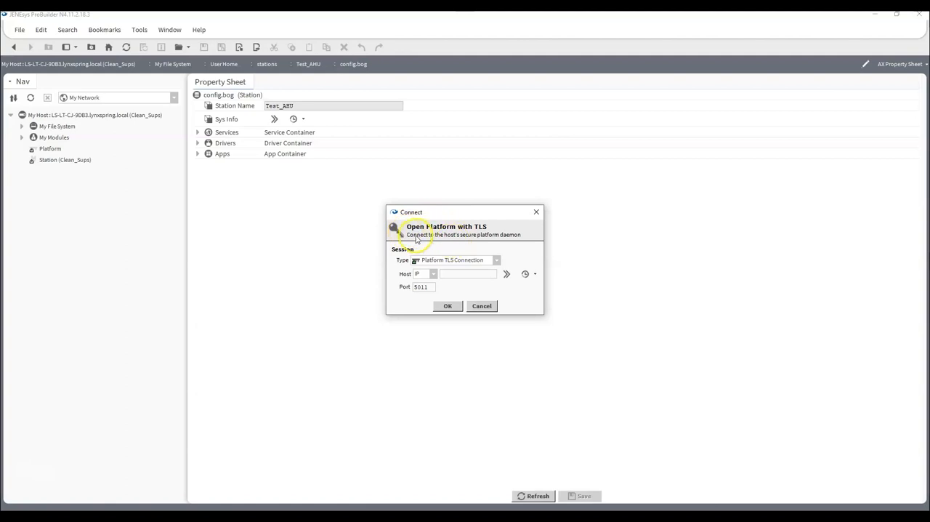
- Try the non-secure Platform Connection type for the session, and return to Platform TLS Connection
left_click(497, 259)
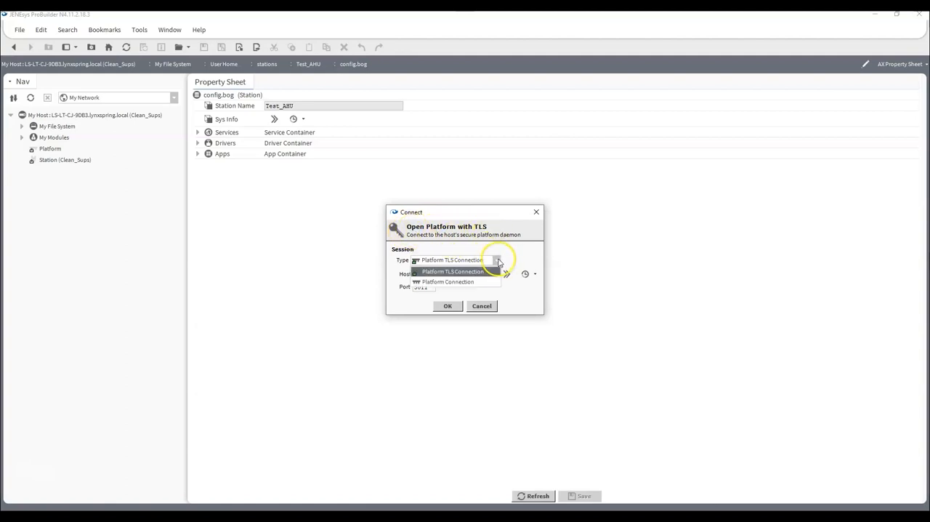
left_click(472, 282)
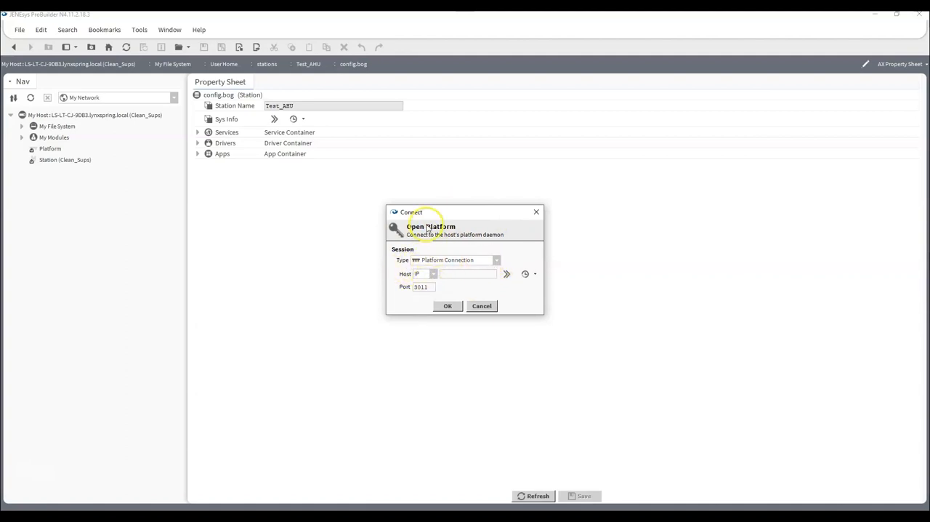
double_click(423, 287)
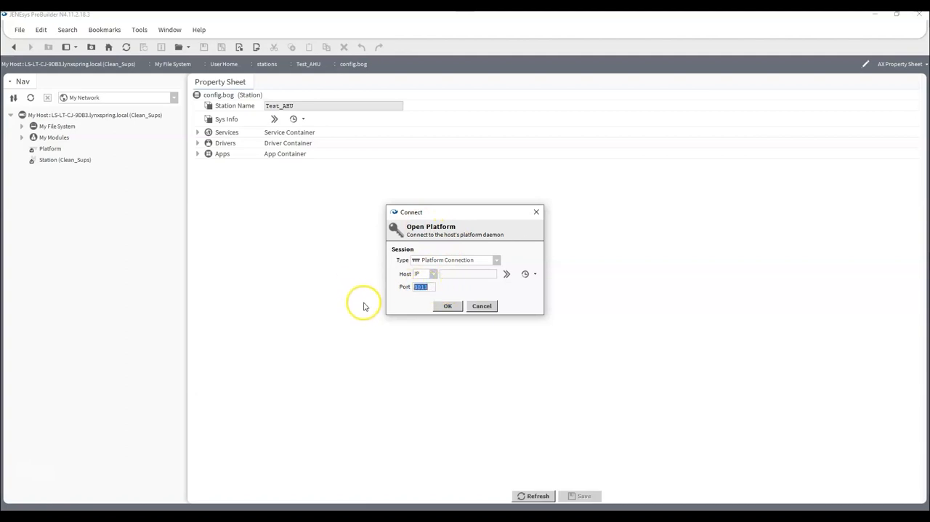
left_click(496, 259)
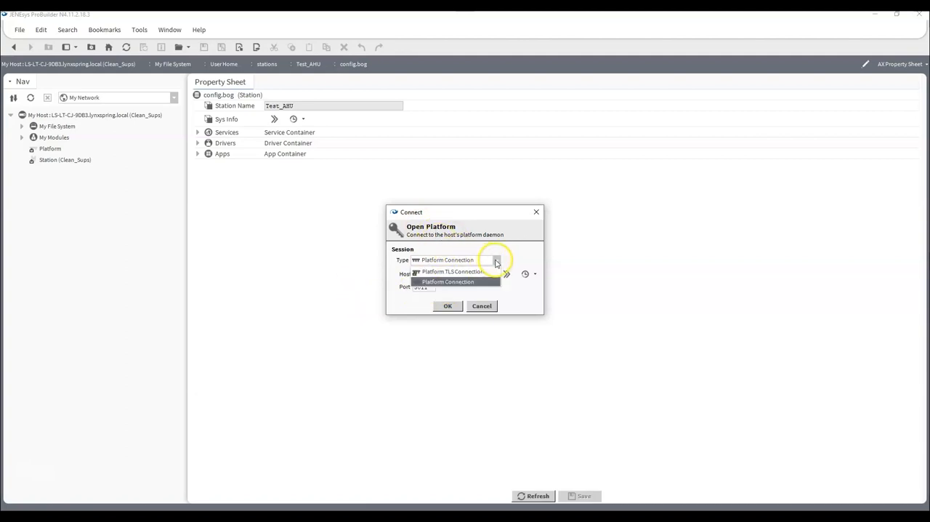
left_click(455, 272)
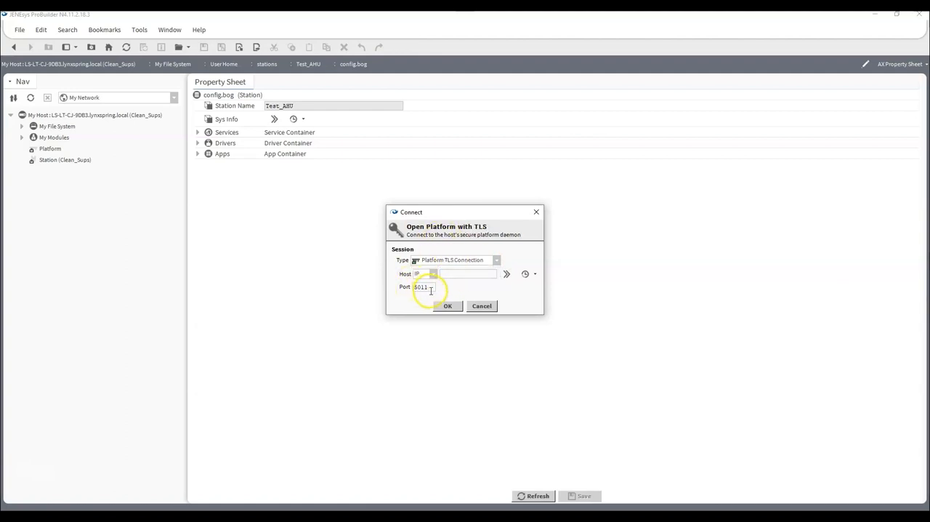
left_click_drag(431, 290, 409, 290)
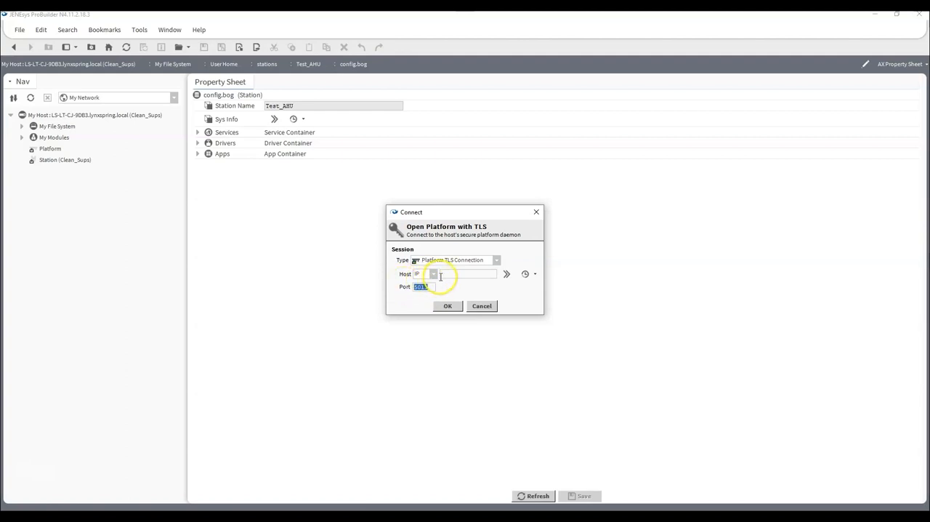
- Set the host IP to 192.168.1.180 and start the secure platform connection
left_click(480, 276)
type("192")
type(".168")
type(".1.")
type("100")
left_click(444, 305)
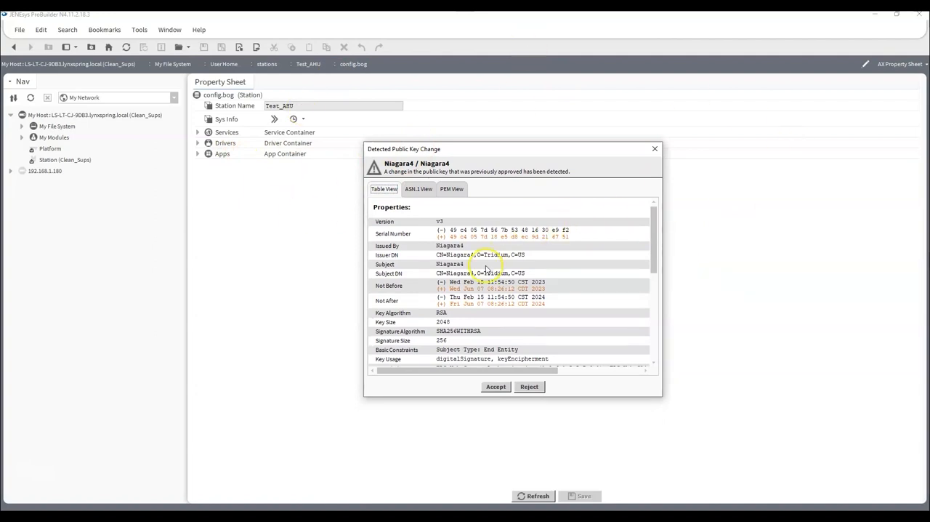
- Review the properties and extensions of the controller's changed public key certificate and accept it
scroll(486, 269, "down", 10)
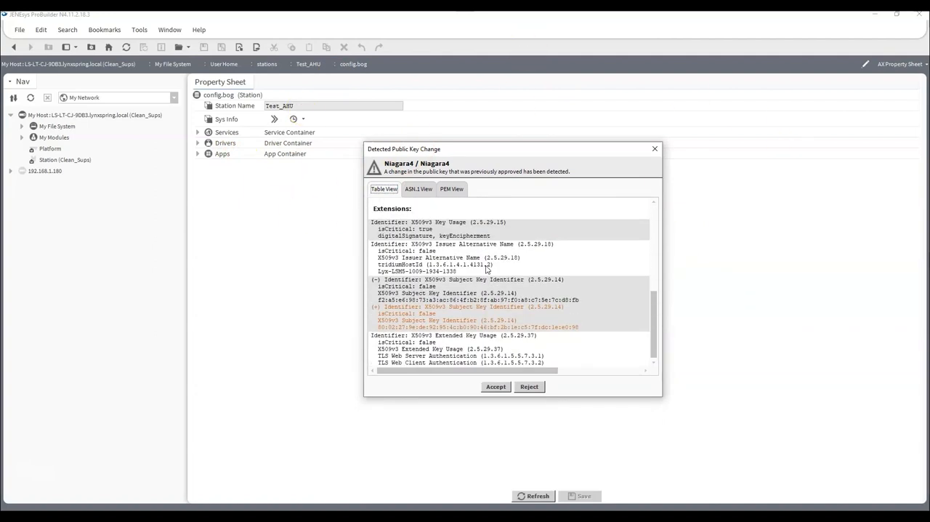
scroll(486, 269, "up", 10)
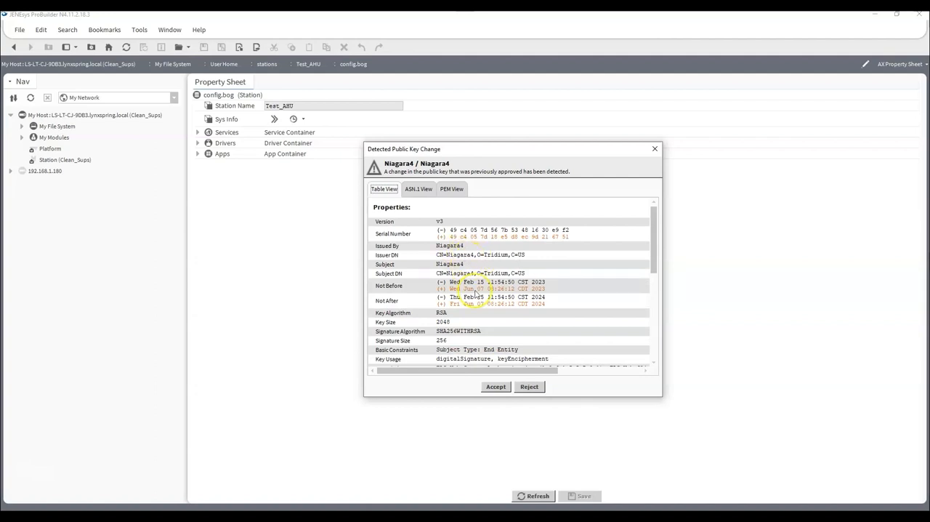
left_click(492, 387)
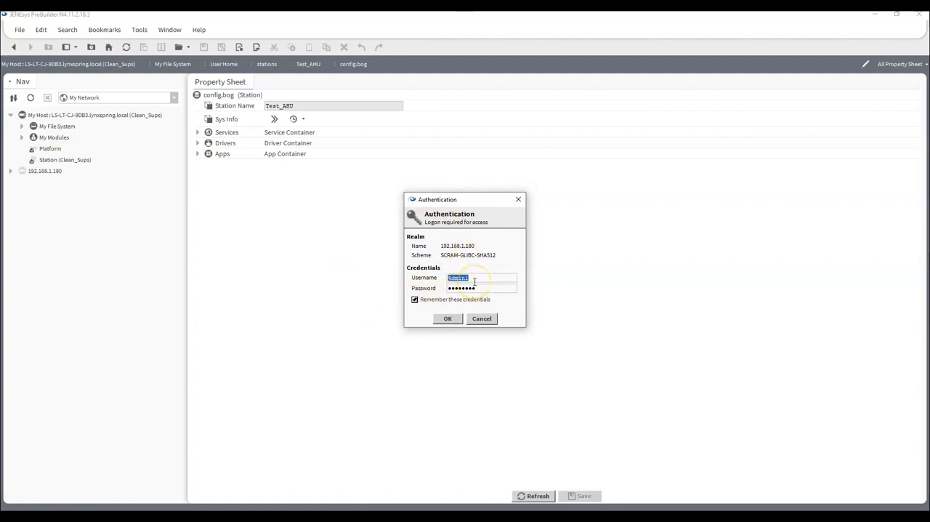
- Authenticate to the controller's platform with the default username tridium and the account password
type("tr")
type("idium")
type("•••••••")
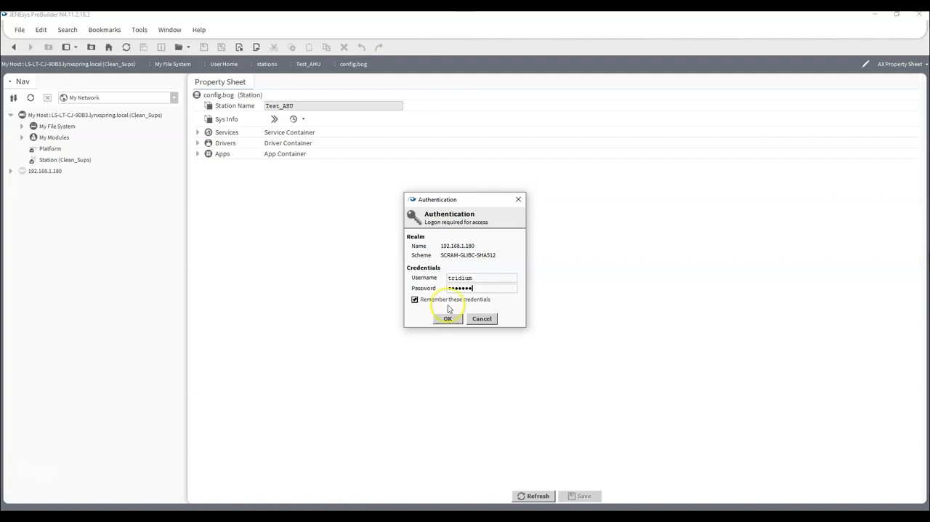
left_click(448, 318)
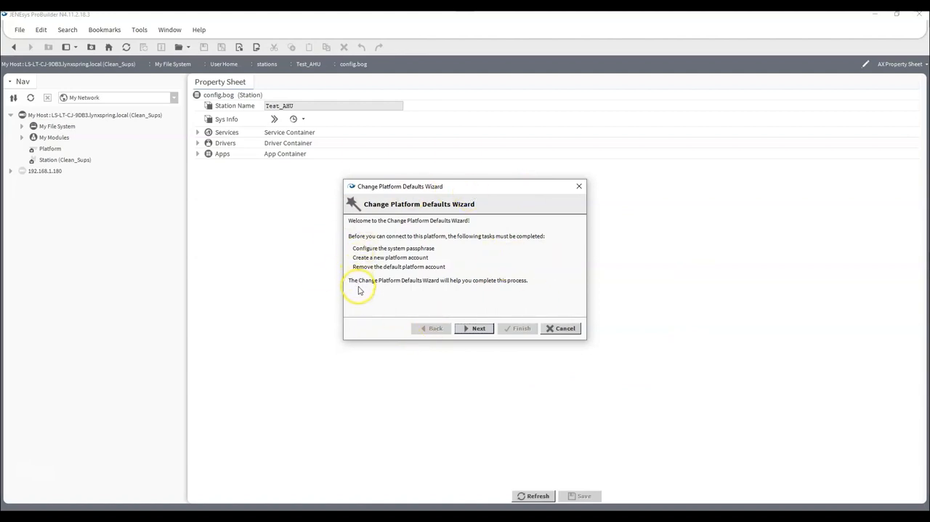
- Create and confirm a new system passphrase for the platform in the Change Platform Defaults Wizard
left_click(474, 328)
left_click(447, 236)
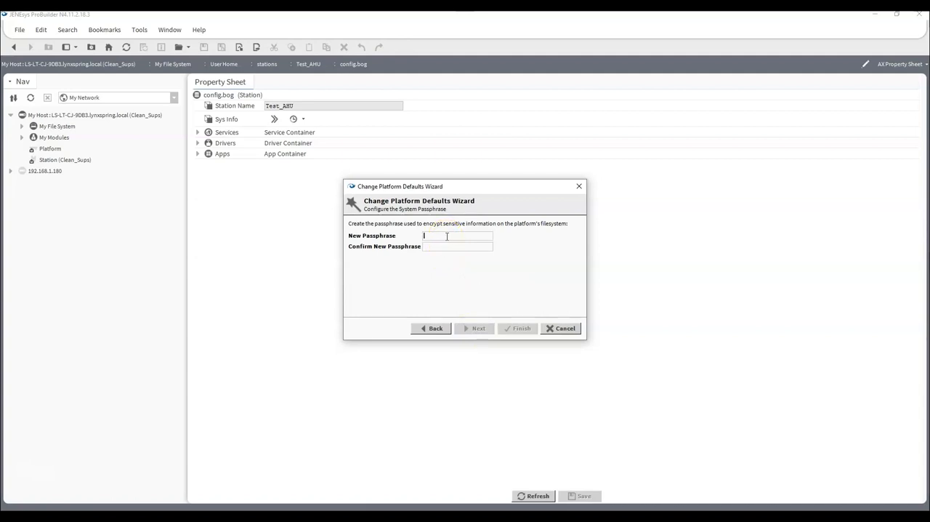
type("•••••")
type("••••••••••••••••")
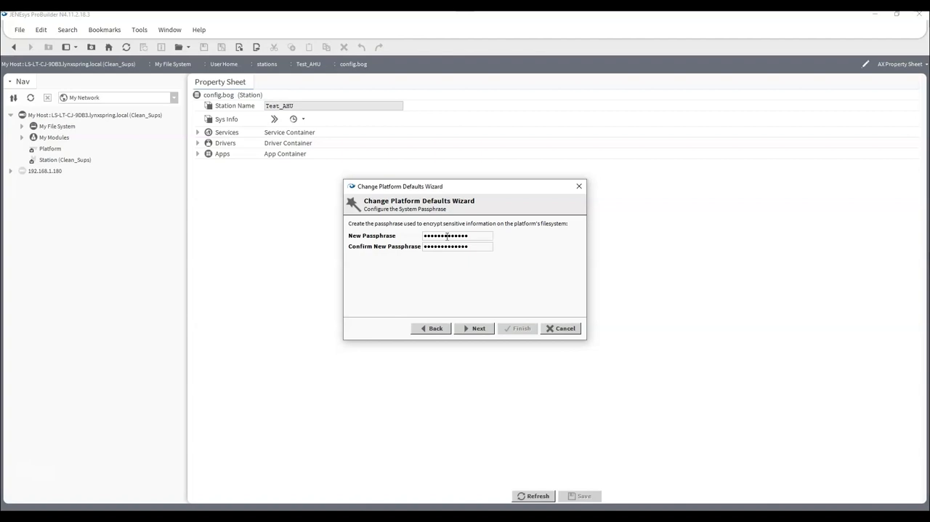
left_click(474, 328)
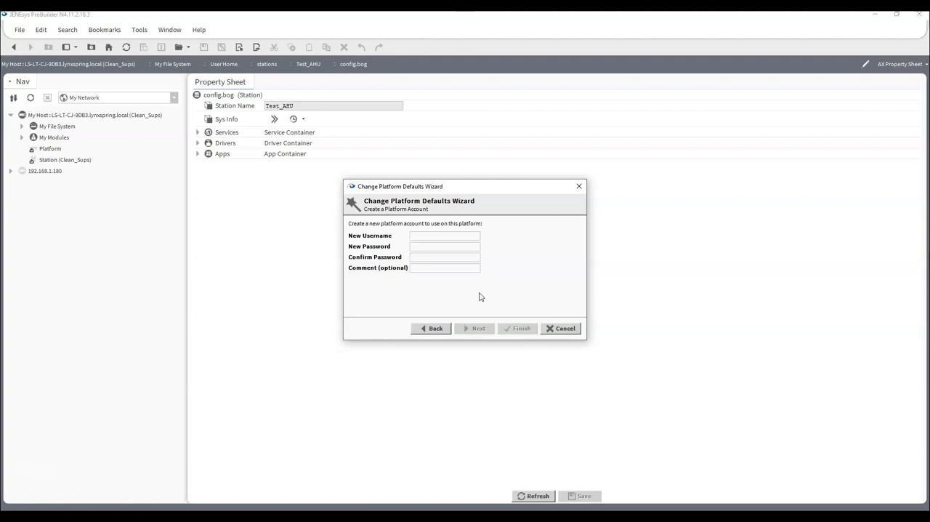
- Create the platform account Tridium1 with a new confirmed password and finish the defaults wizard
left_click(426, 235)
type("Tridium1")
left_click(461, 248)
type("••••••••••••••••••••")
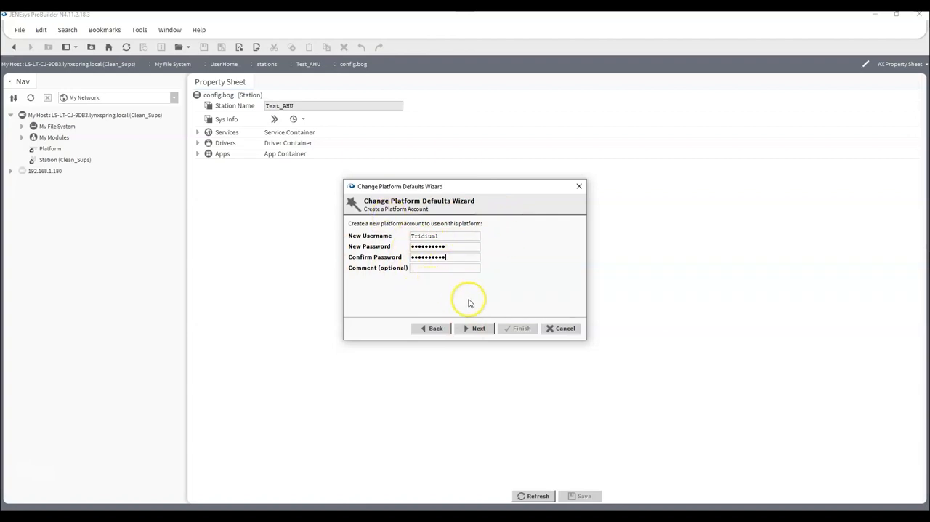
left_click(471, 331)
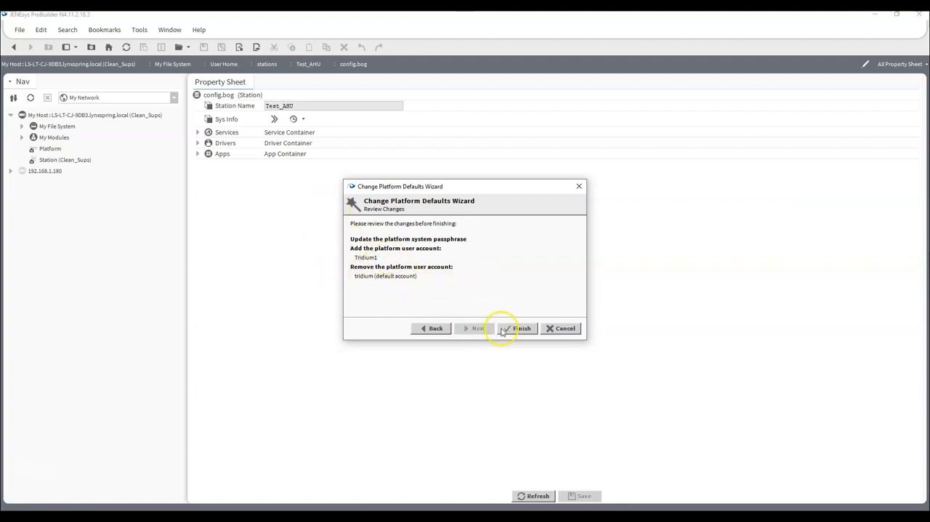
left_click(516, 328)
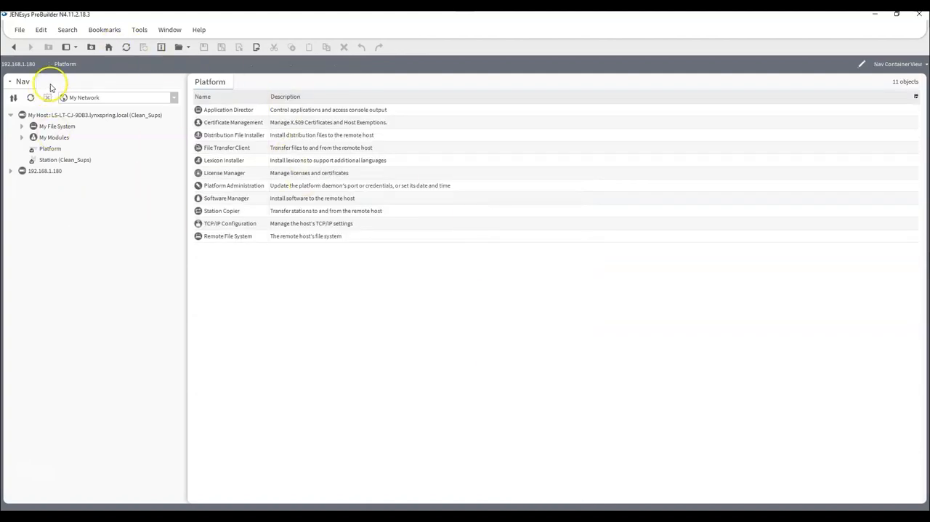
- Open Platform Administration for the 192.168.1.180 controller and launch its Commissioning wizard
left_click(11, 172)
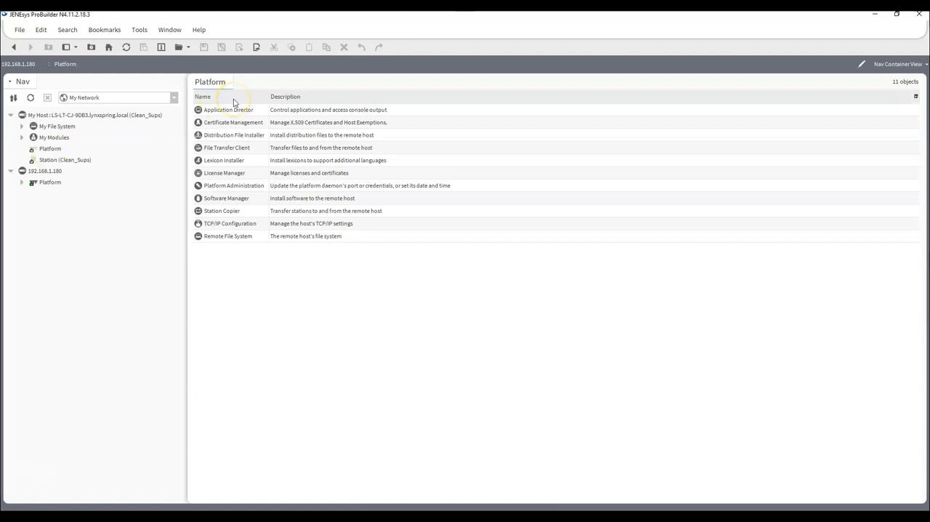
double_click(234, 187)
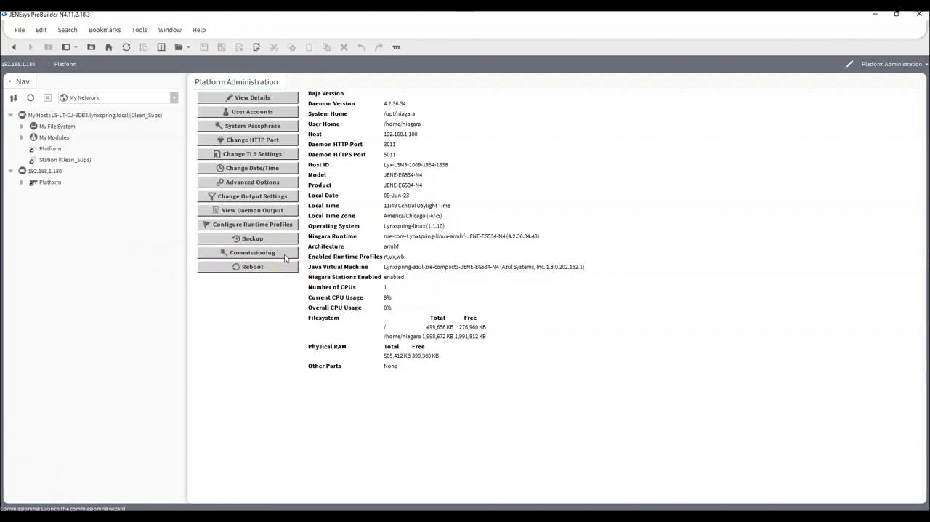
left_click(285, 254)
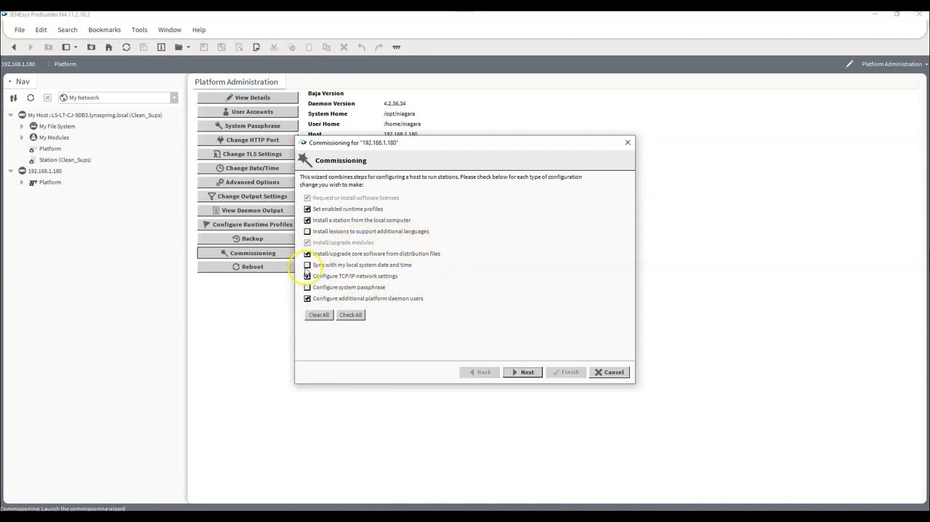
- Include syncing with the local system date and time in commissioning, and choose to install the JENEsys 4.12 licenses from the license server
left_click(307, 266)
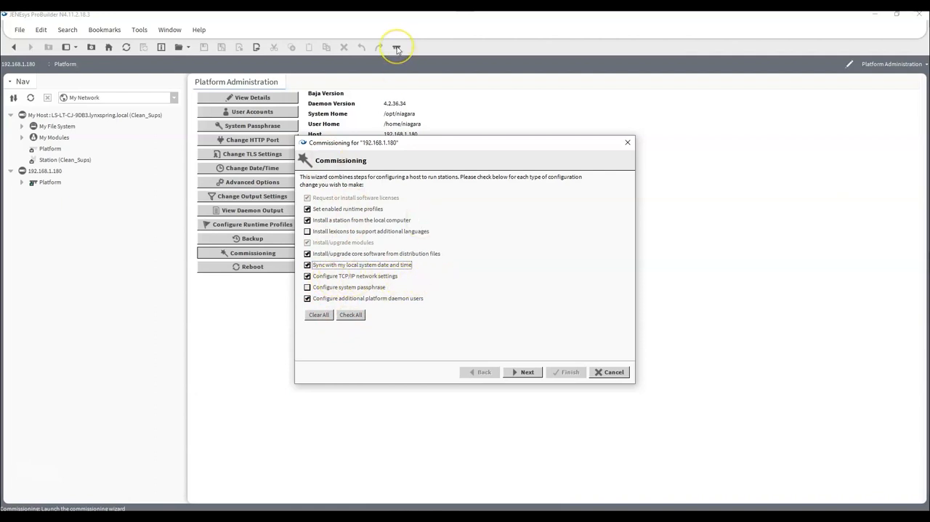
left_click(529, 372)
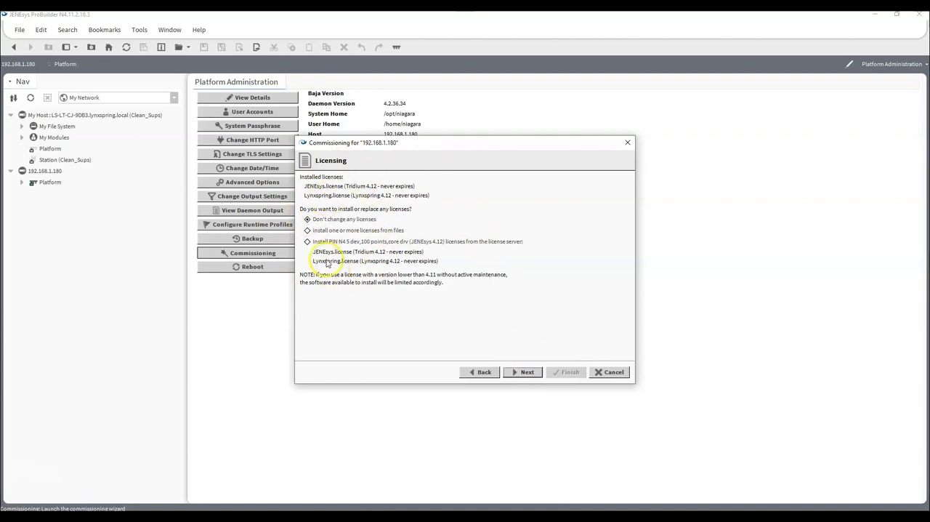
left_click(309, 242)
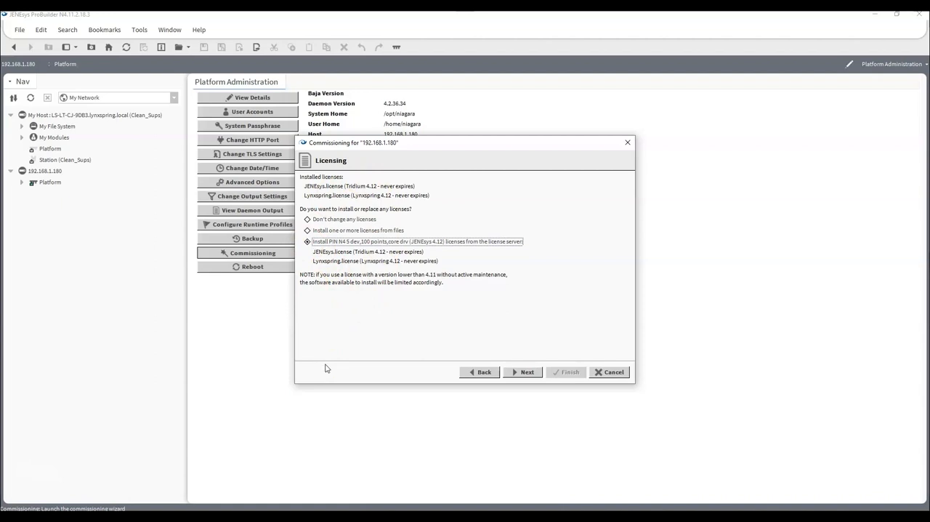
left_click(525, 370)
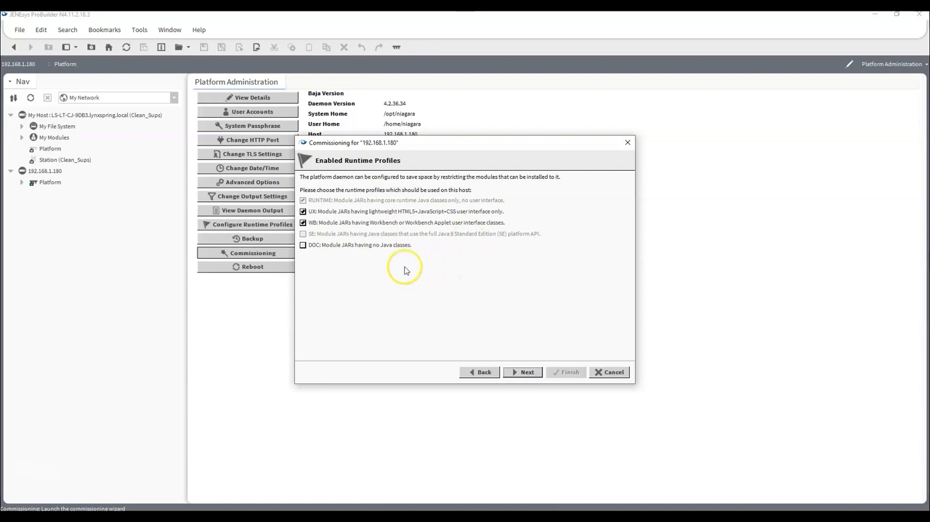
- Keep the UX and WB runtime profiles enabled for the controller and continue to station installation
left_click(304, 212)
left_click(304, 223)
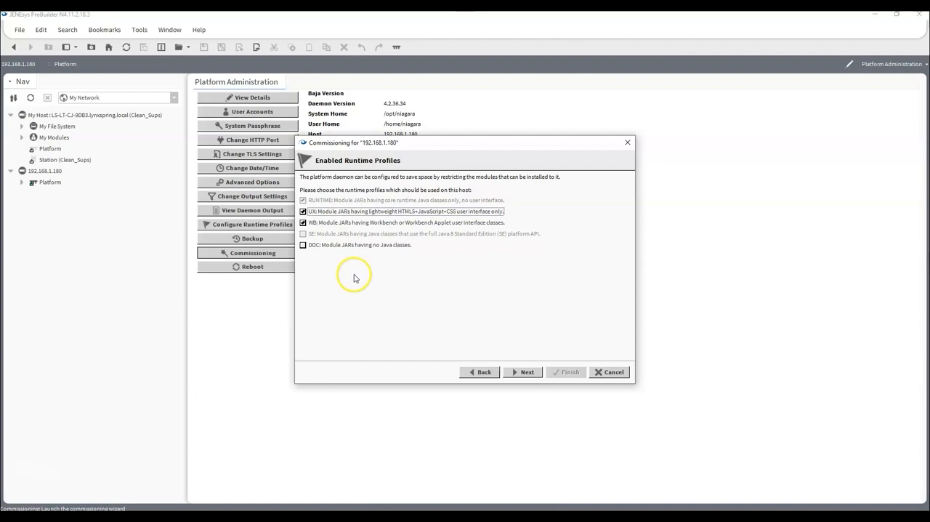
left_click(520, 375)
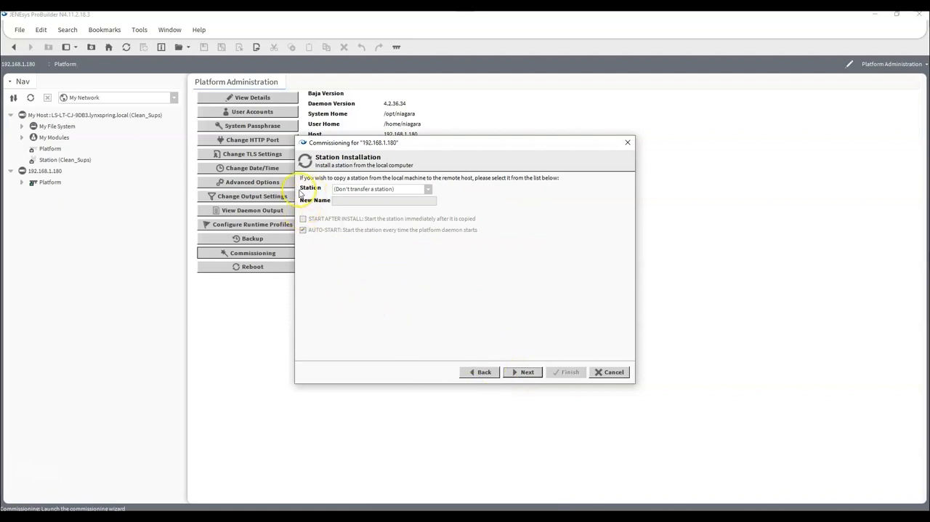
- Select the Test_AHU station for installation on the controller under the new name AHU_101, with start after install and auto-start enabled
left_click(427, 190)
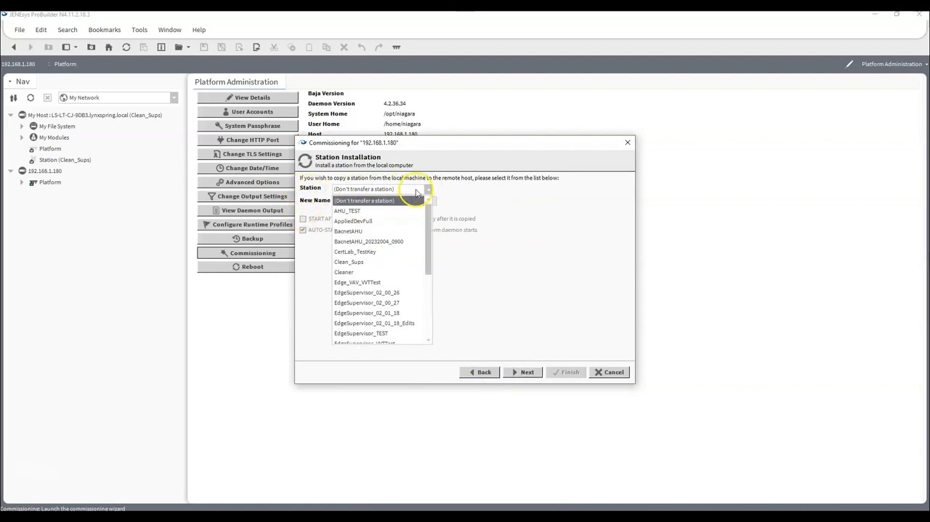
scroll(385, 240, "down", 5)
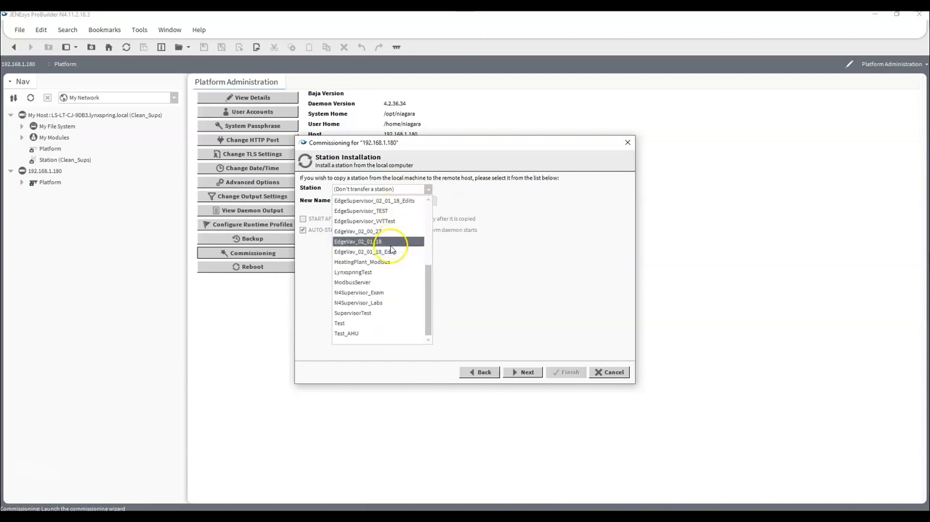
left_click(363, 334)
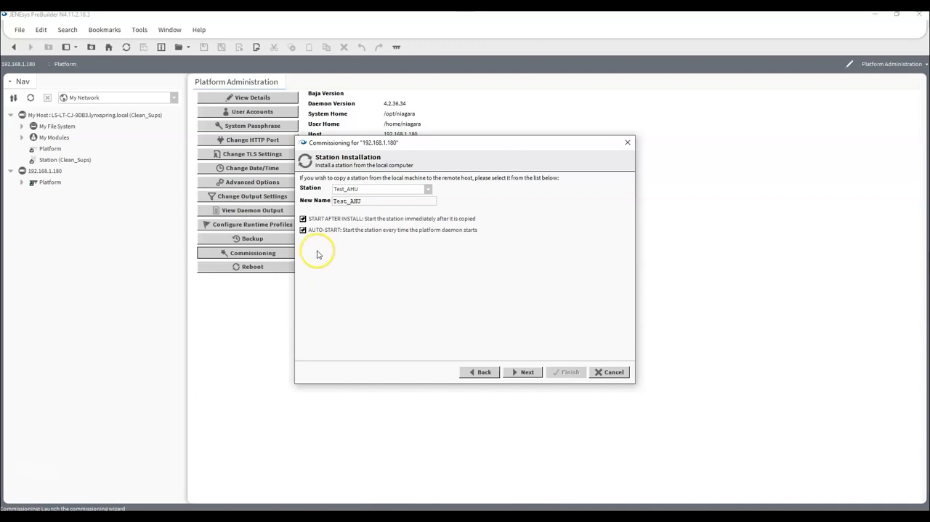
left_click_drag(380, 202, 209, 207)
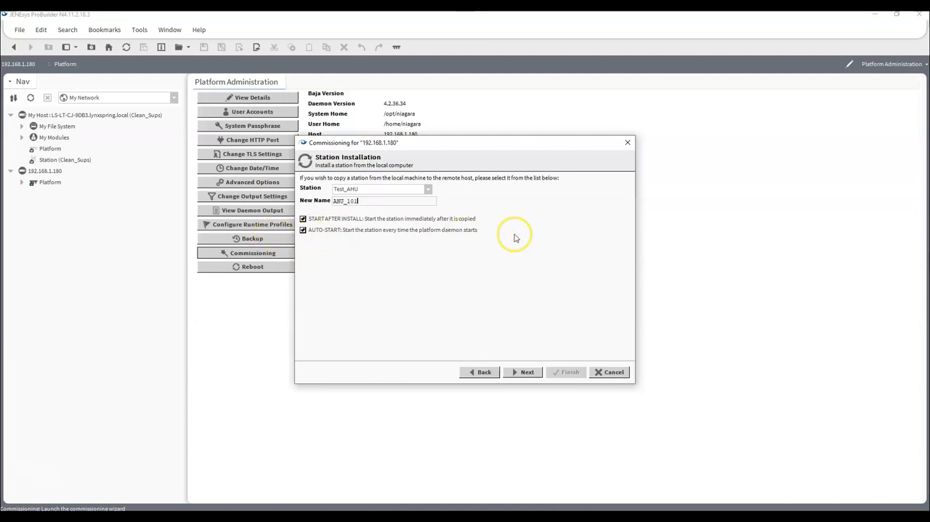
left_click(524, 374)
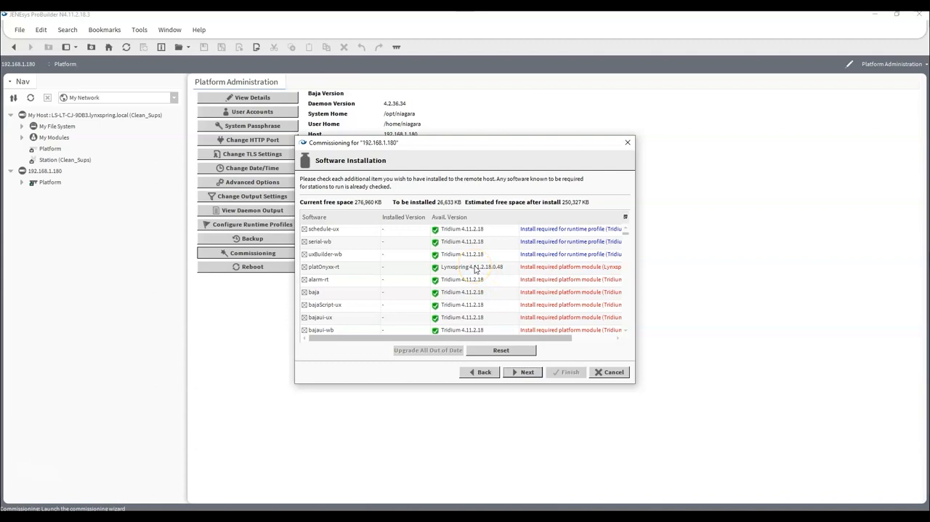
- Enlarge the commissioning window in all directions to show more rows and the full text of the software list
scroll(353, 249, "down", 2)
scroll(353, 249, "up", 2)
scroll(356, 241, "down", 3)
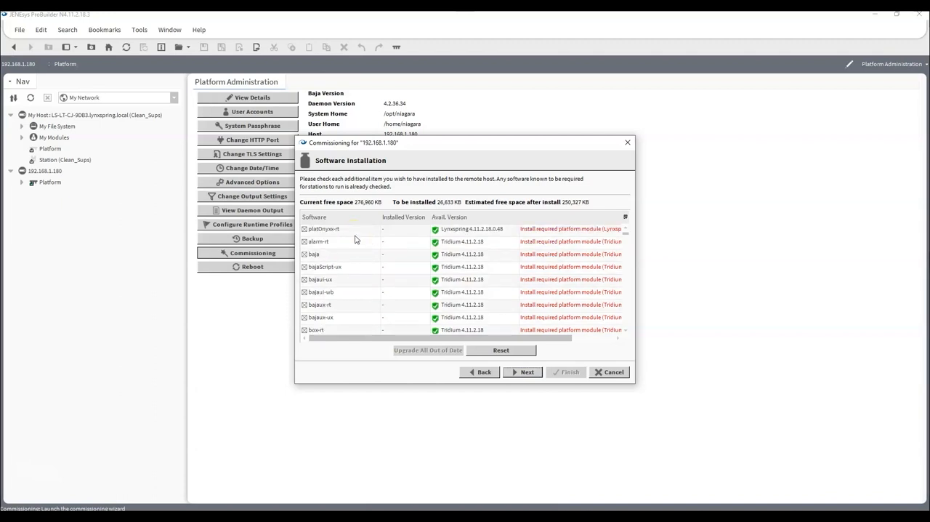
scroll(356, 239, "down", 6)
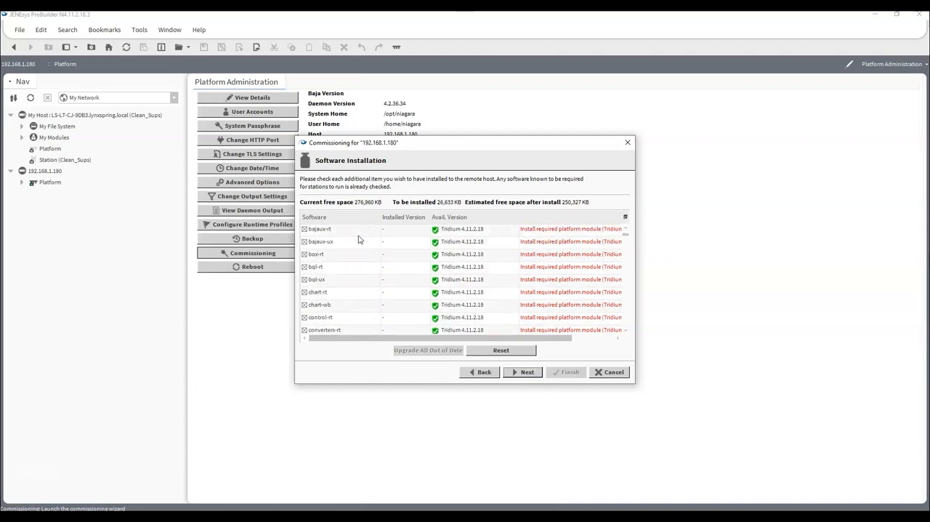
left_click_drag(528, 137, 544, 28)
left_click_drag(428, 384, 440, 485)
left_click_drag(636, 294, 826, 308)
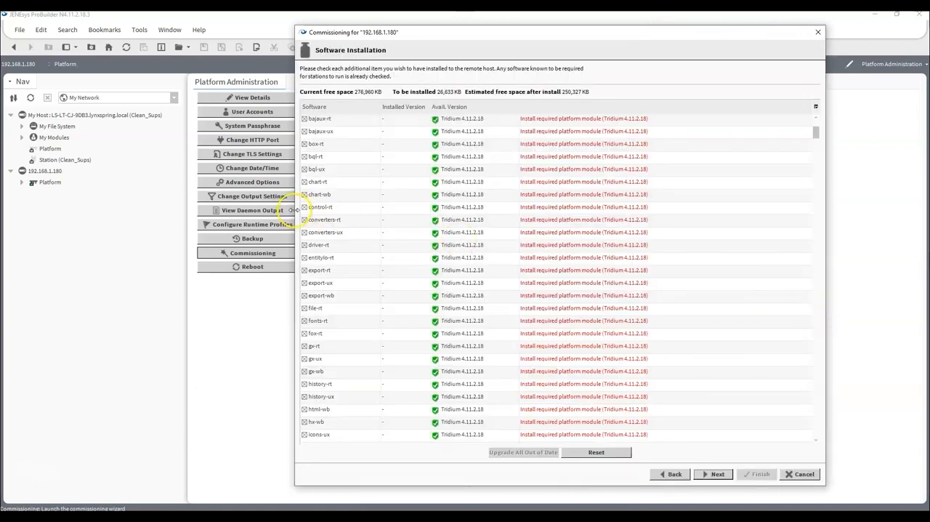
left_click_drag(291, 210, 118, 210)
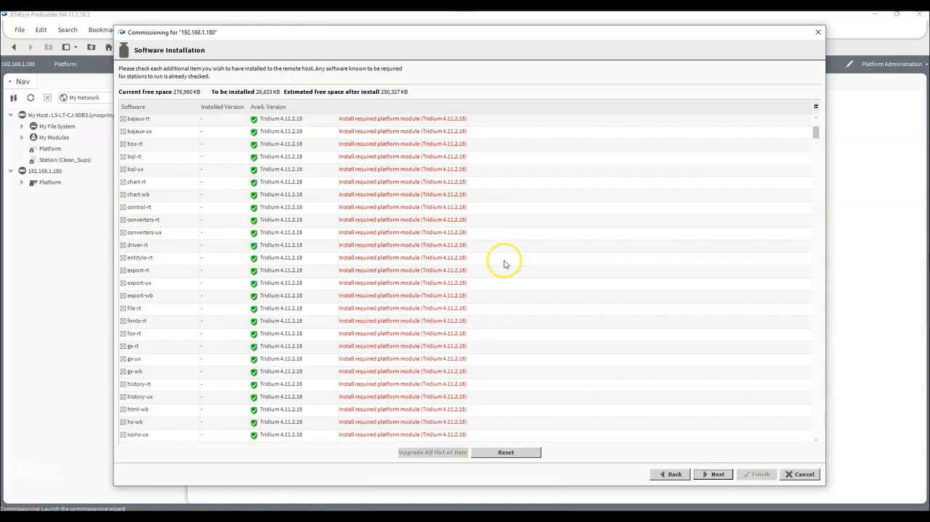
- Examine the preselected software modules required by the runtime profiles, the platform and the station, down to the optional modules
scroll(164, 145, "up", 3)
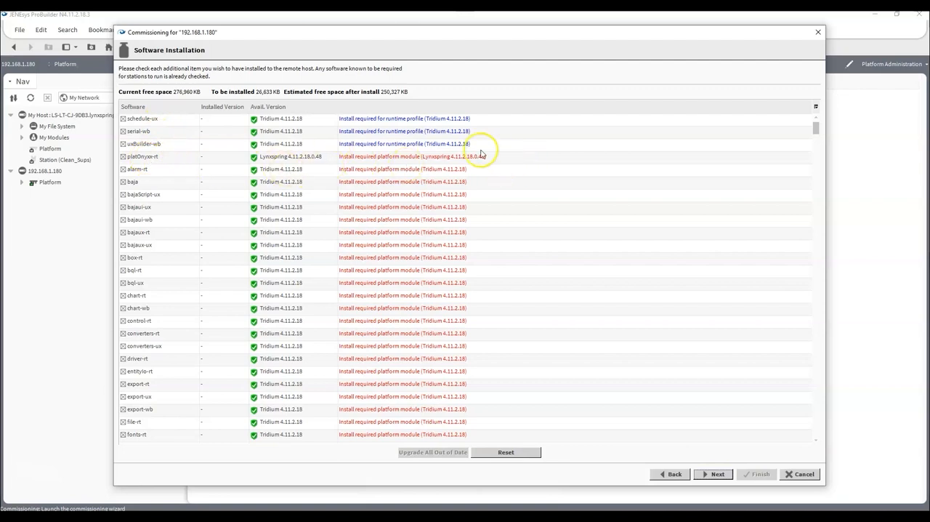
scroll(163, 172, "down", 1)
scroll(163, 172, "down", 5)
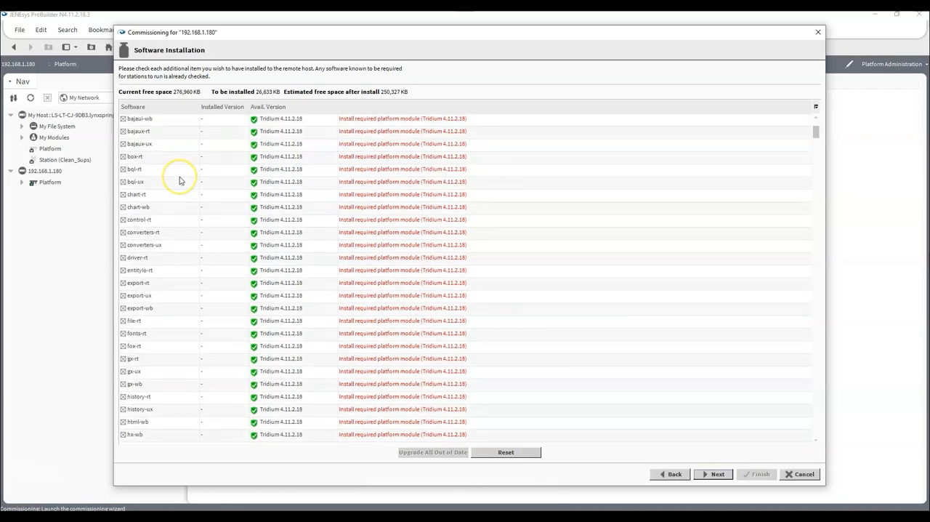
scroll(179, 181, "down", 4)
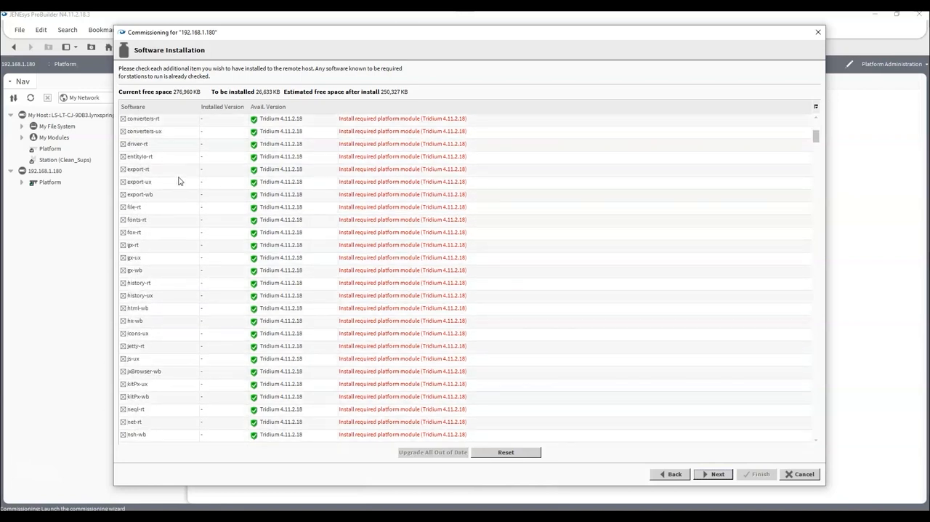
scroll(179, 181, "down", 5)
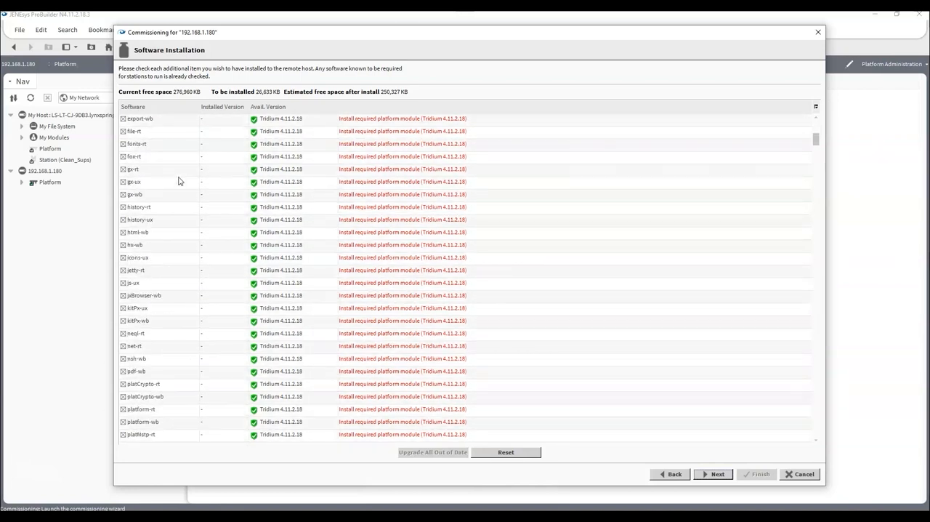
scroll(179, 180, "down", 8)
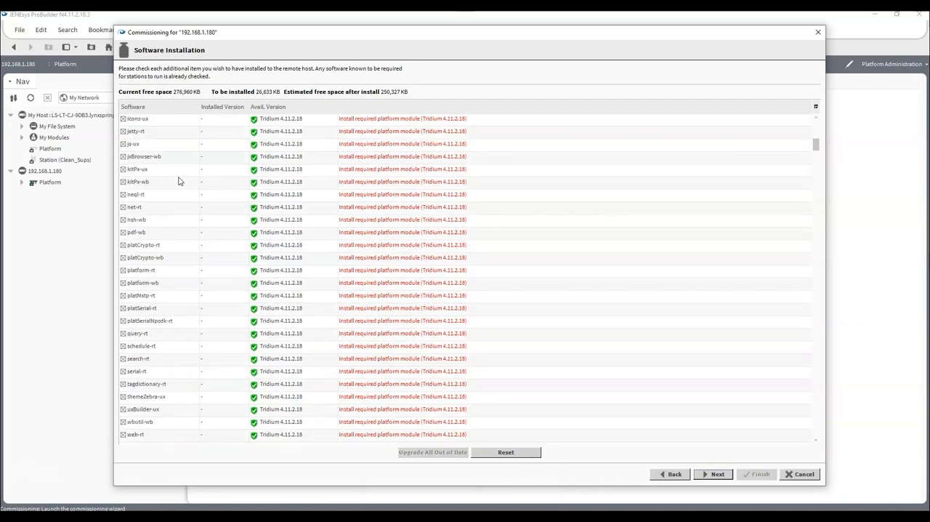
scroll(180, 181, "down", 5)
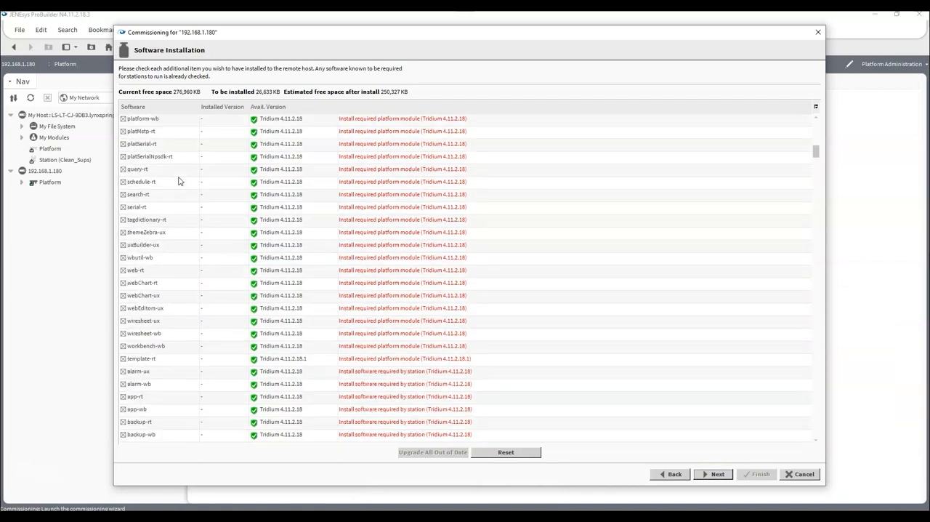
scroll(180, 180, "down", 7)
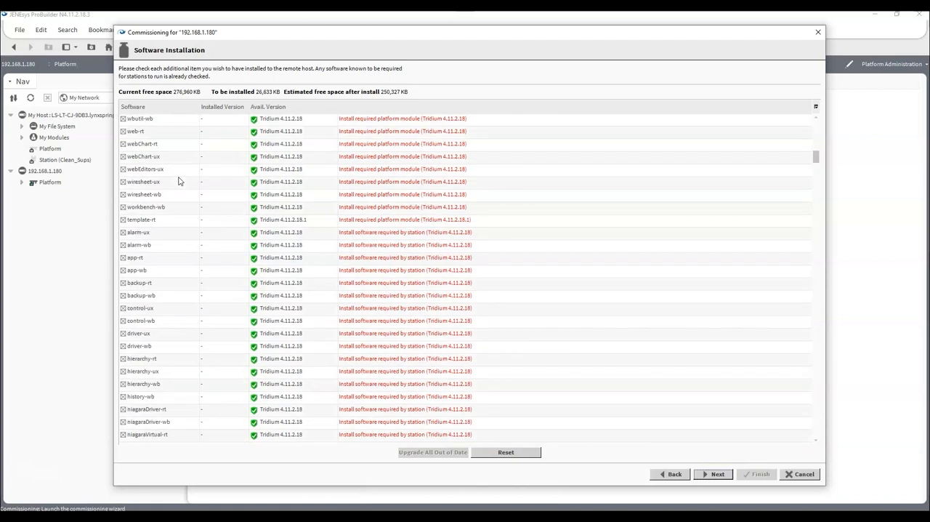
scroll(180, 181, "down", 1)
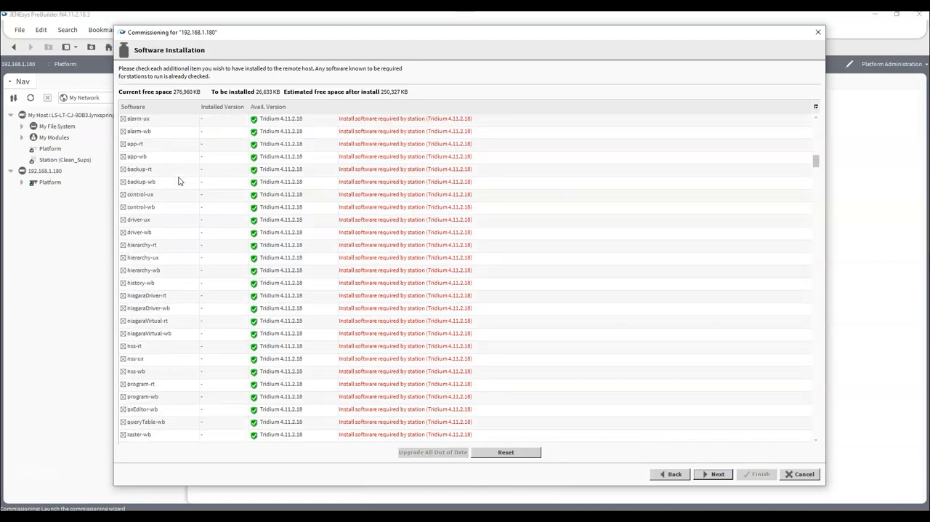
scroll(170, 266, "down", 6)
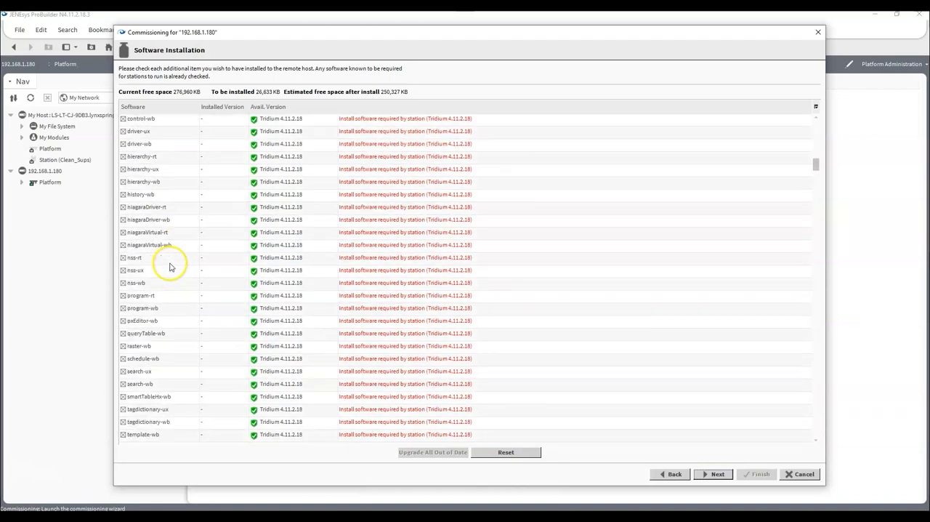
scroll(165, 269, "down", 1)
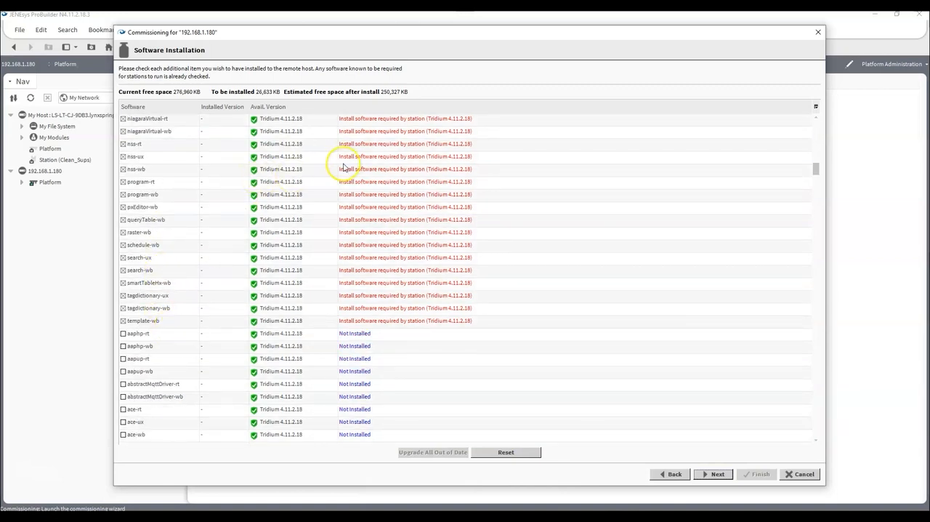
scroll(403, 254, "up", 2)
scroll(407, 253, "up", 6)
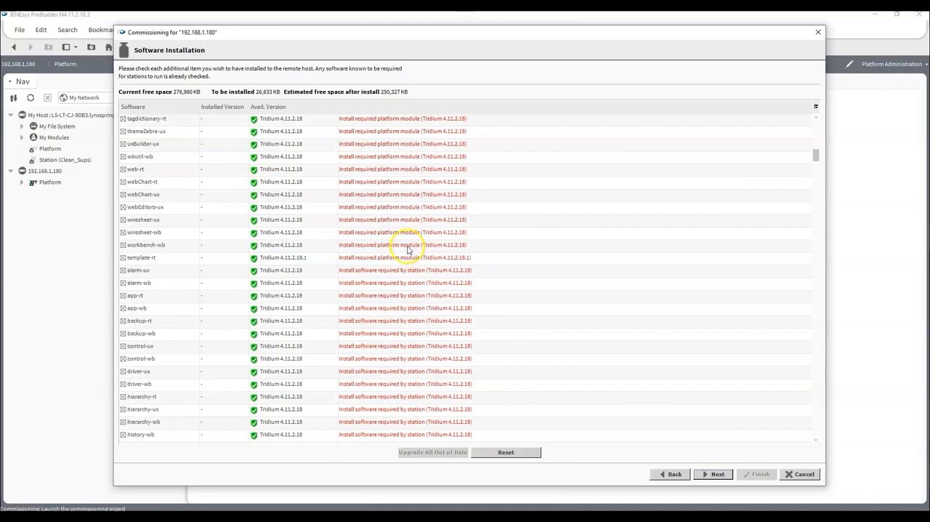
scroll(398, 248, "up", 10)
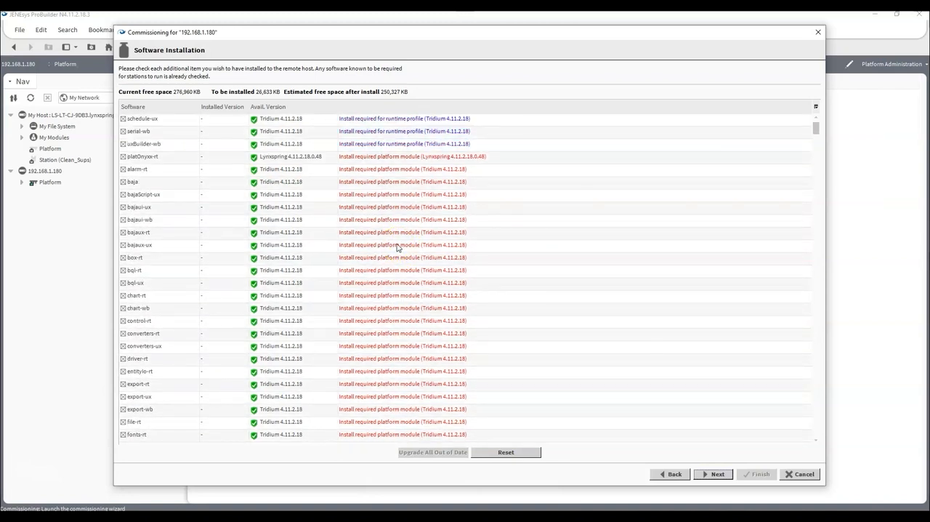
scroll(398, 248, "down", 12)
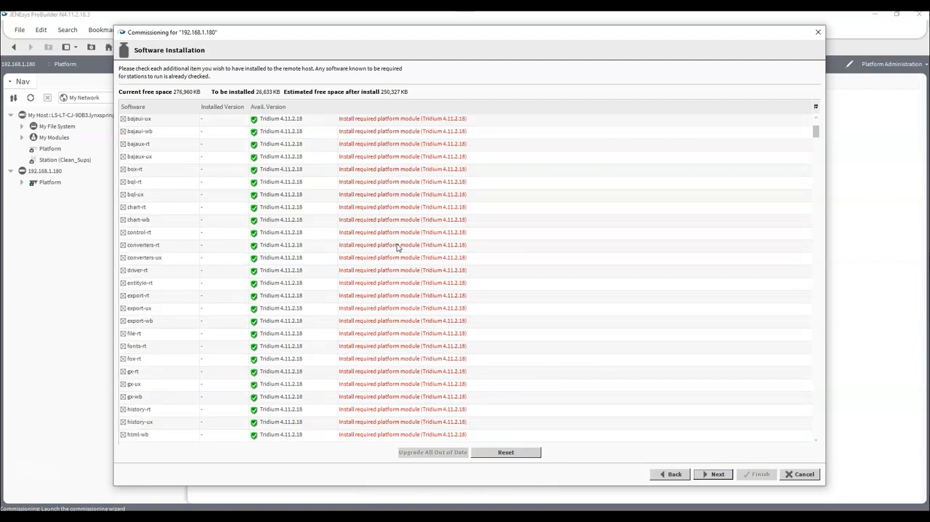
scroll(239, 233, "down", 8)
scroll(230, 216, "down", 10)
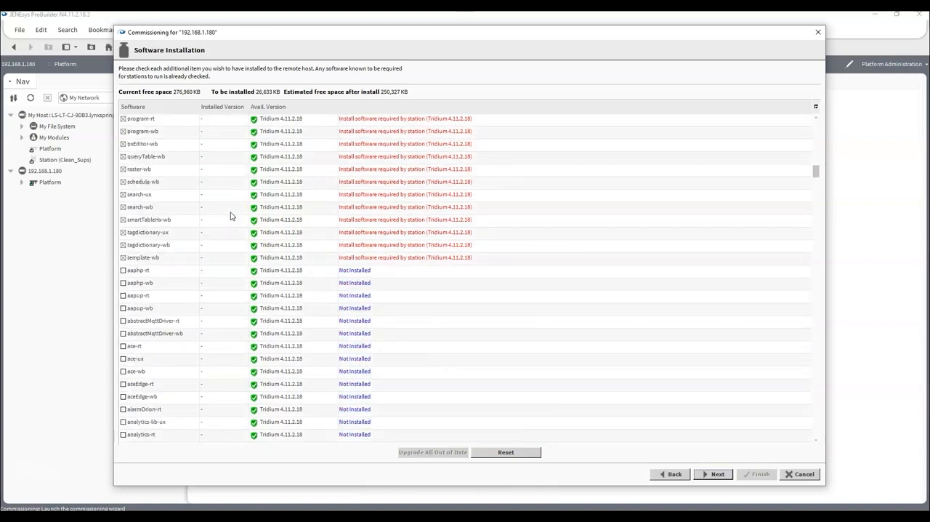
- Add the optional bacnet-rt module with its bacnet-ux and bacnet-wb counterparts to the controller's software installation
scroll(230, 215, "down", 2)
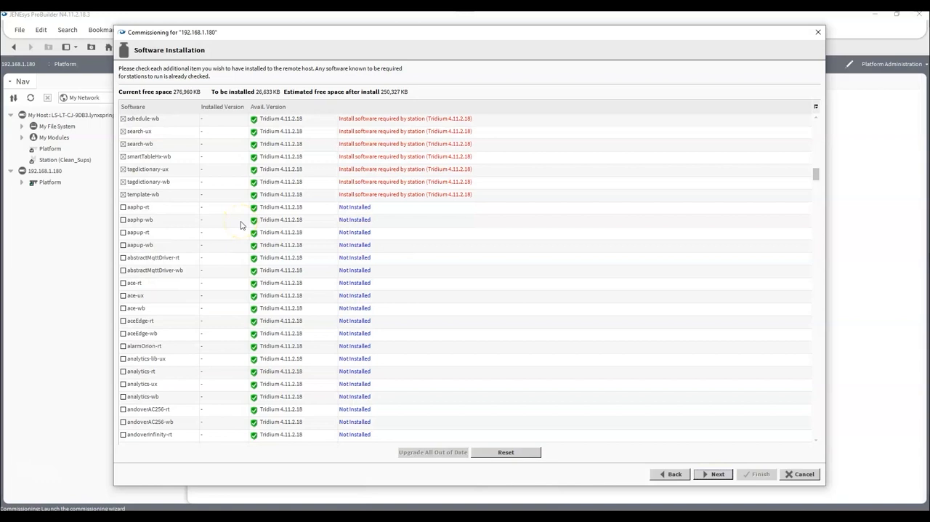
scroll(208, 189, "down", 3)
scroll(209, 189, "down", 2)
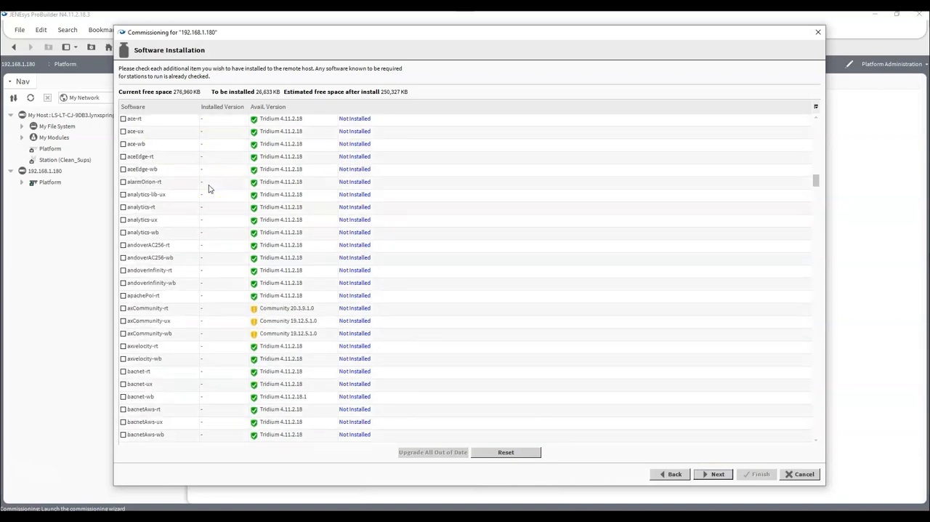
scroll(209, 189, "down", 2)
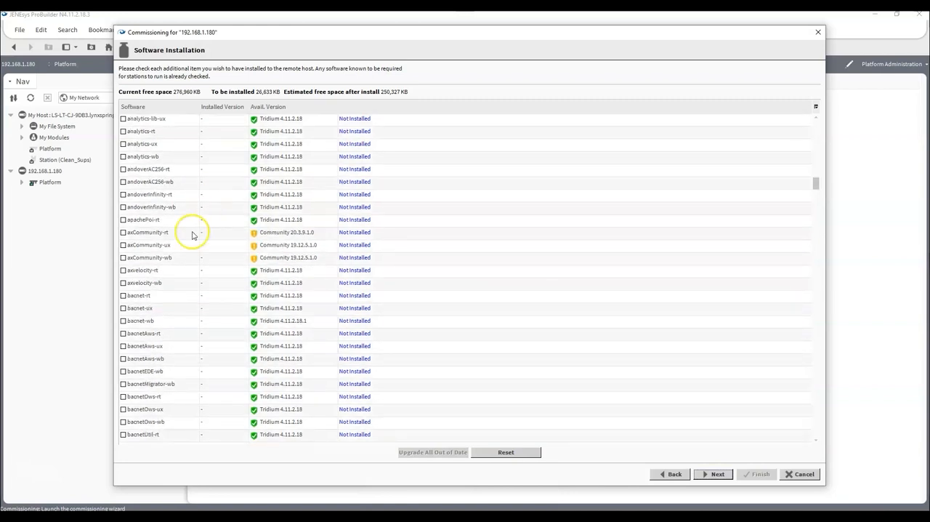
left_click(123, 296)
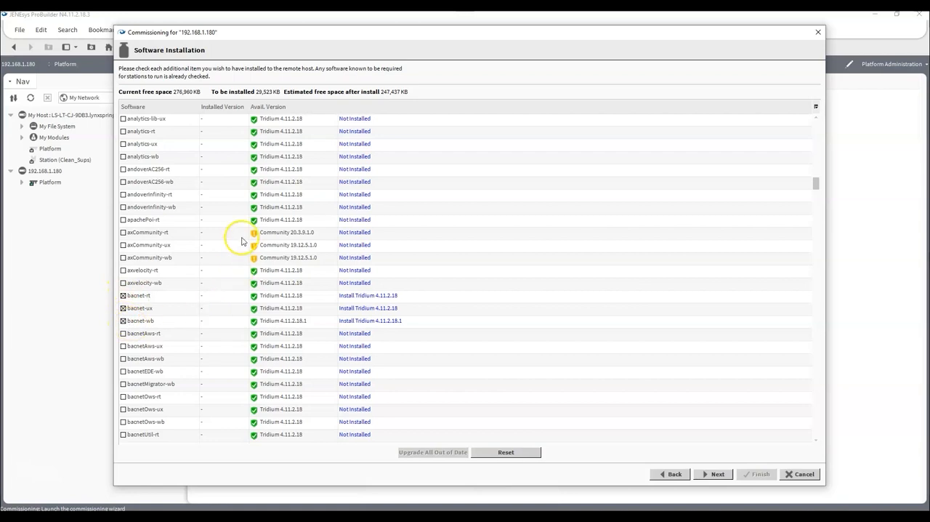
- Add the bacnetUtil-rt module to the software to install on the controller
scroll(229, 241, "down", 2)
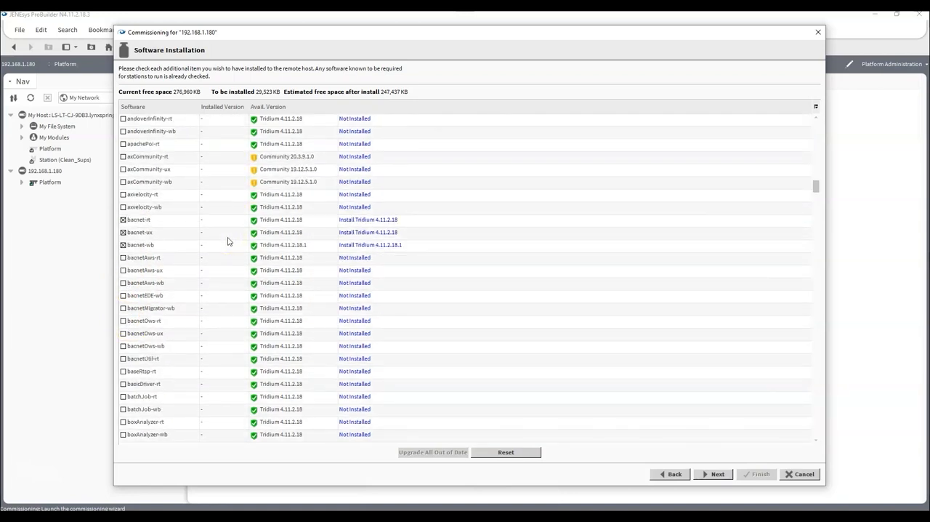
scroll(228, 241, "down", 1)
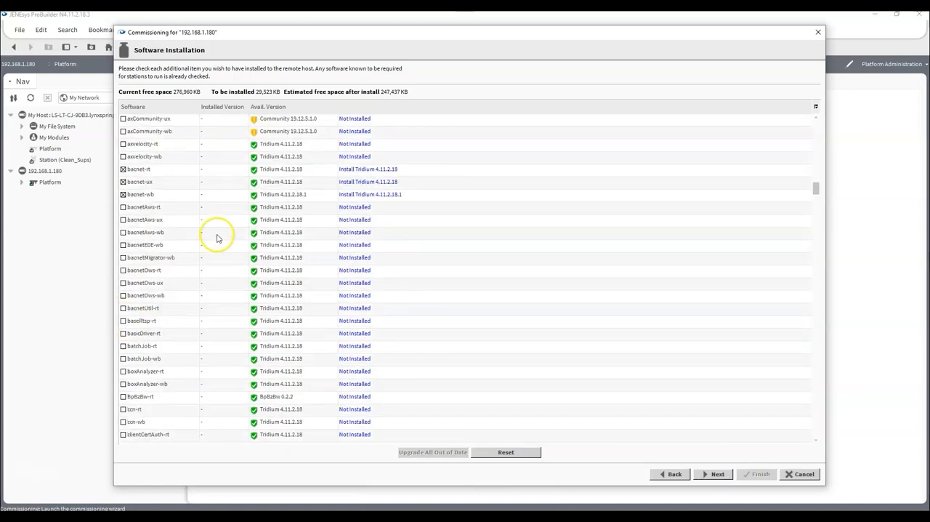
left_click(125, 310)
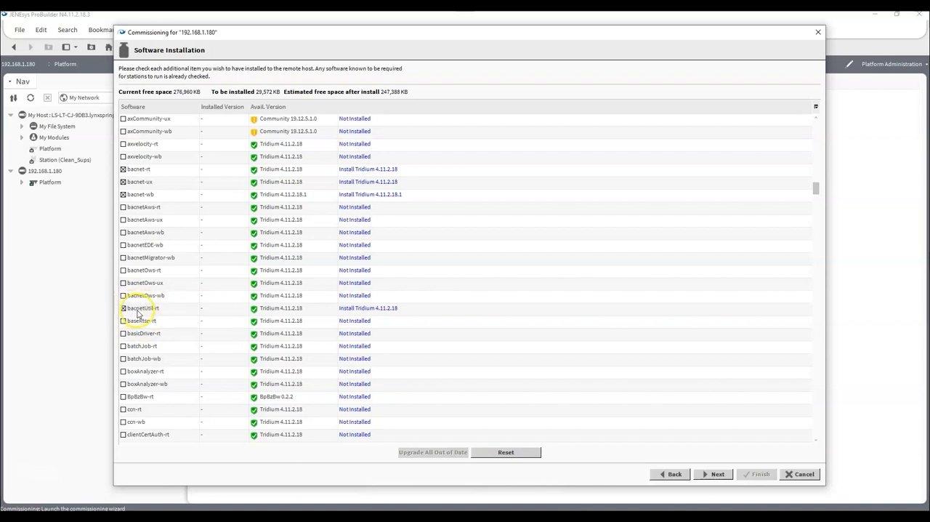
left_click(180, 296)
left_click(159, 310)
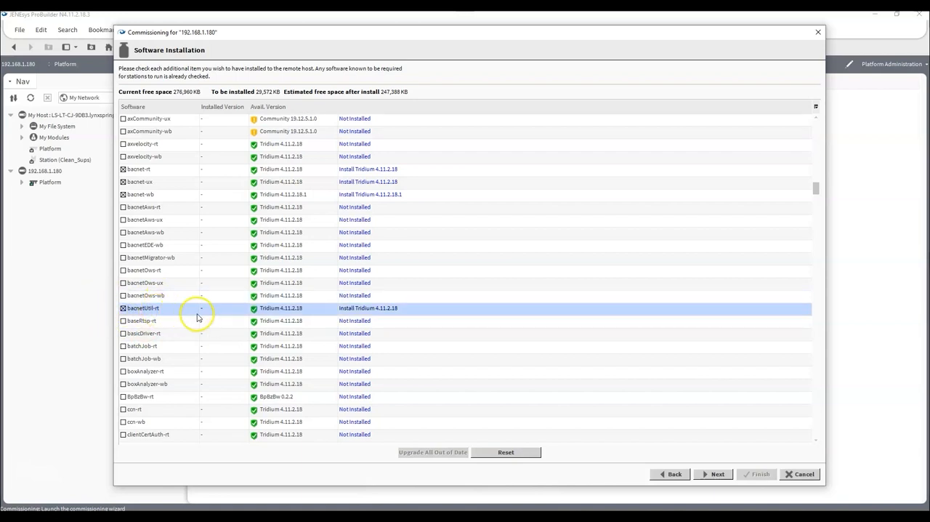
- Mark the dashboard modules (dashboard-rt, dashboard-ux and dashboard-wb) for installation on the controller
scroll(225, 313, "down", 2)
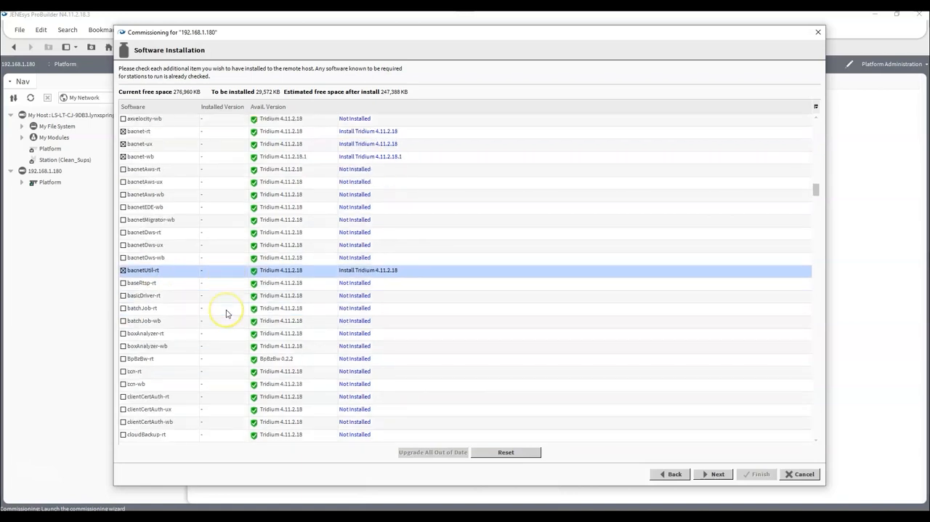
scroll(226, 313, "down", 3)
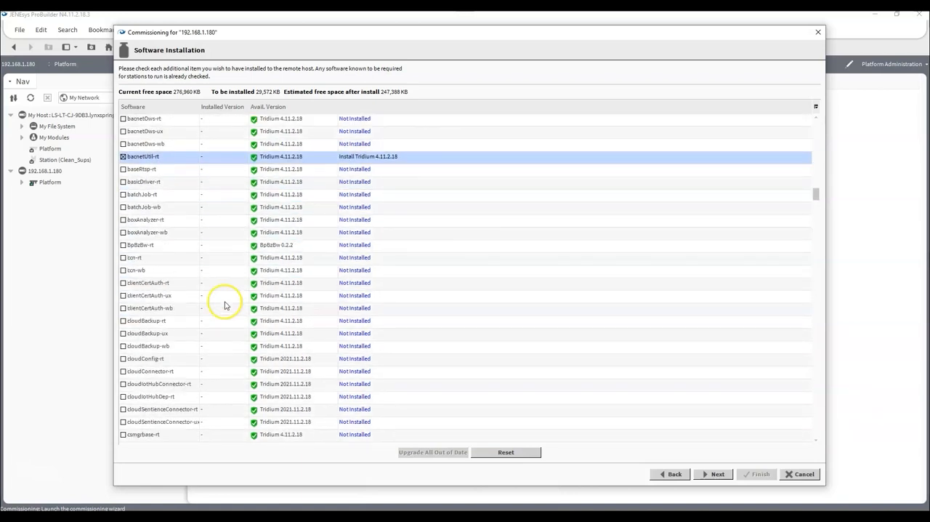
scroll(220, 302, "down", 2)
scroll(208, 249, "down", 2)
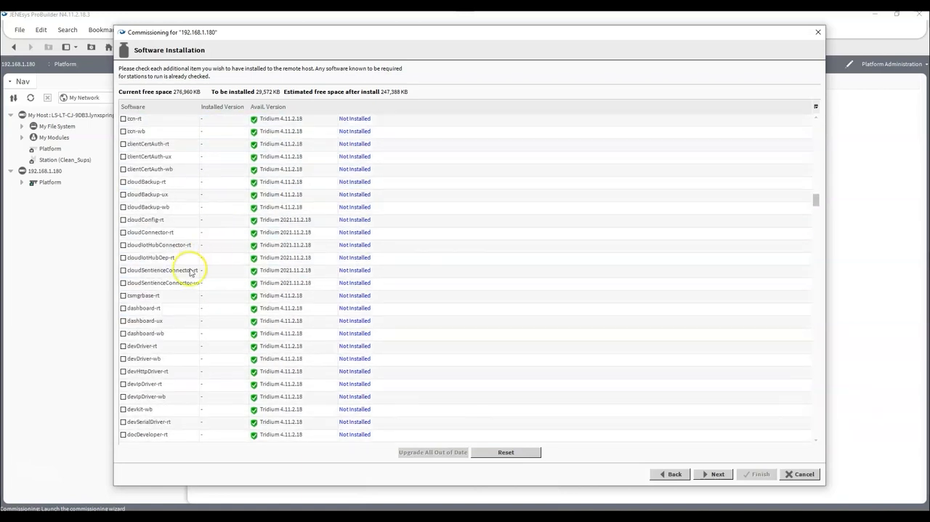
left_click(123, 308)
- Mark the email modules (email-rt, email-ux and email-wb) for installation on the controller
scroll(222, 305, "down", 2)
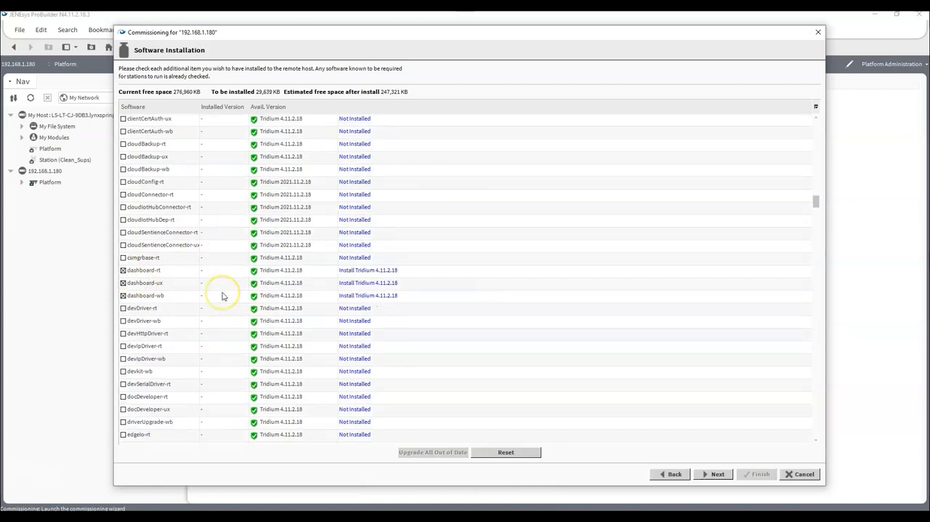
scroll(223, 296, "down", 2)
scroll(223, 296, "down", 5)
left_click(123, 232)
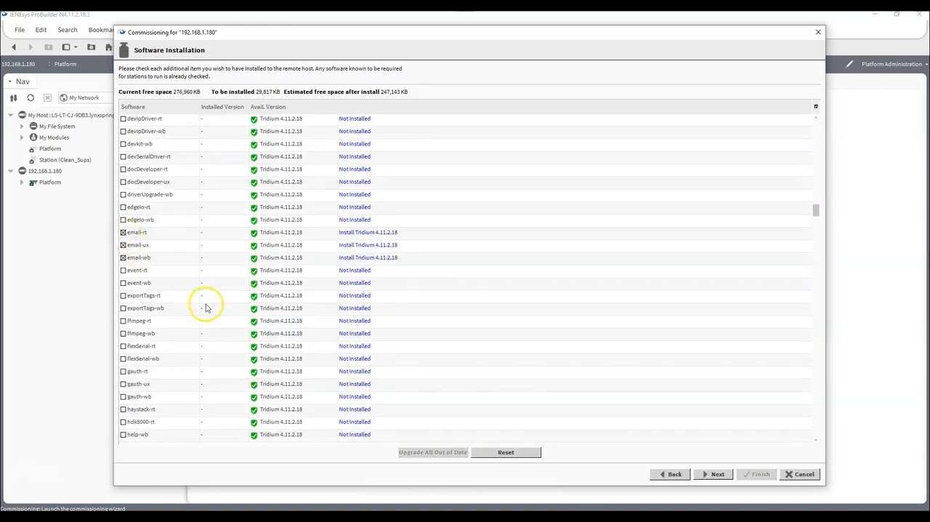
- Include the haystack-rt module in the controller's software installation
scroll(211, 270, "down", 1)
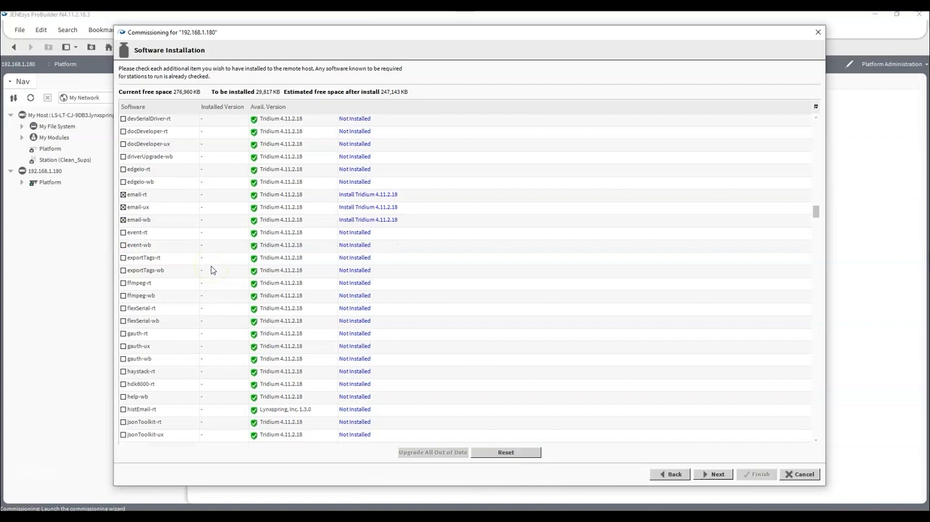
scroll(203, 271, "down", 2)
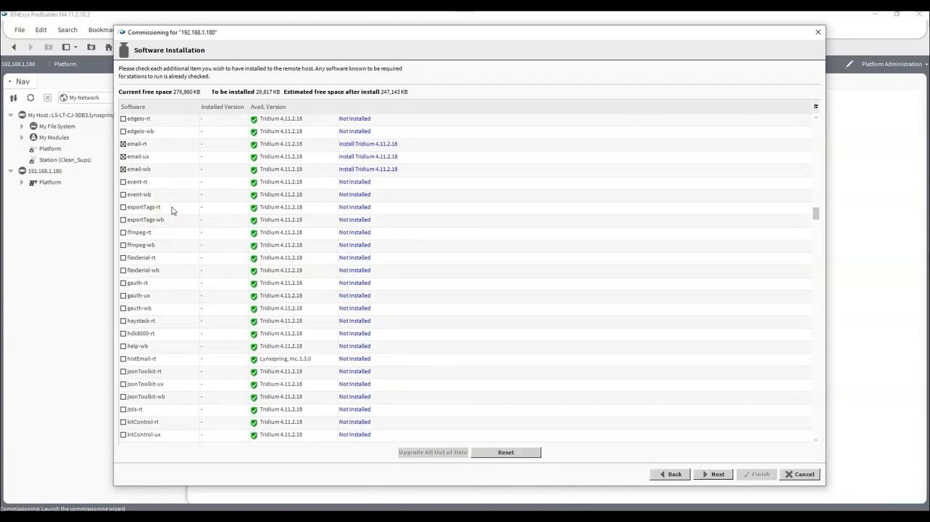
scroll(189, 206, "down", 3)
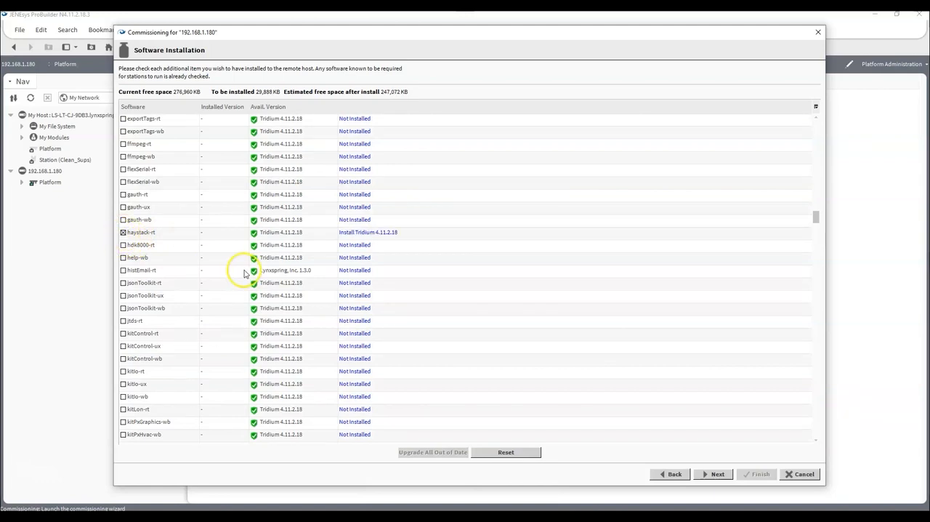
- Select the kitControl rt, ux and wb modules and the kitPxN4svg-wb graphics module for installation
scroll(209, 258, "down", 2)
scroll(207, 259, "down", 2)
left_click(123, 233)
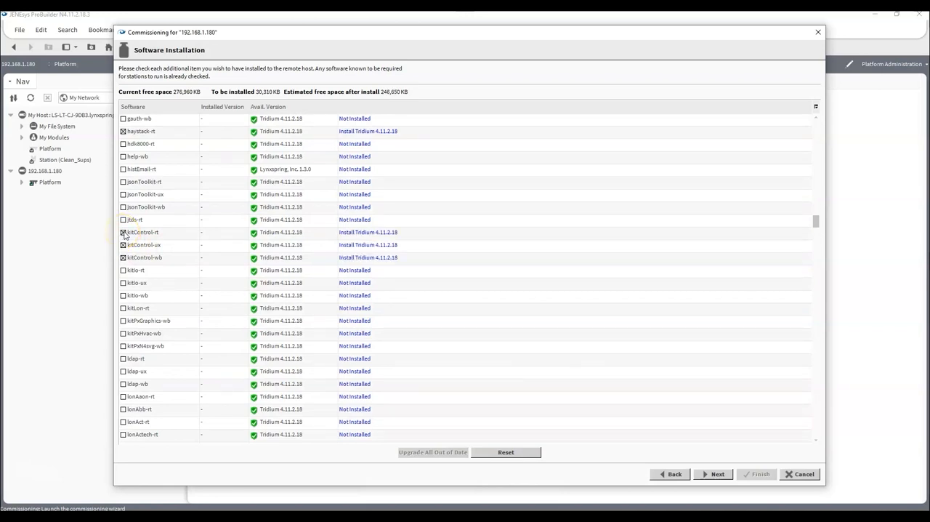
scroll(218, 253, "down", 3)
scroll(218, 253, "down", 1)
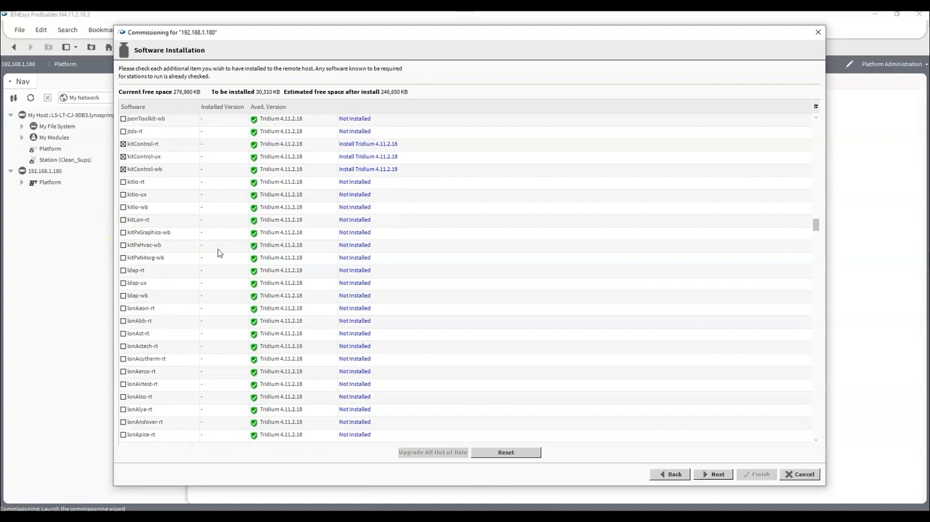
left_click(123, 258)
- Mark the modbusTcp-rt module, along with its modbusTcp-wb and modbusCore dependencies, for installation on the controller
scroll(233, 265, "down", 6)
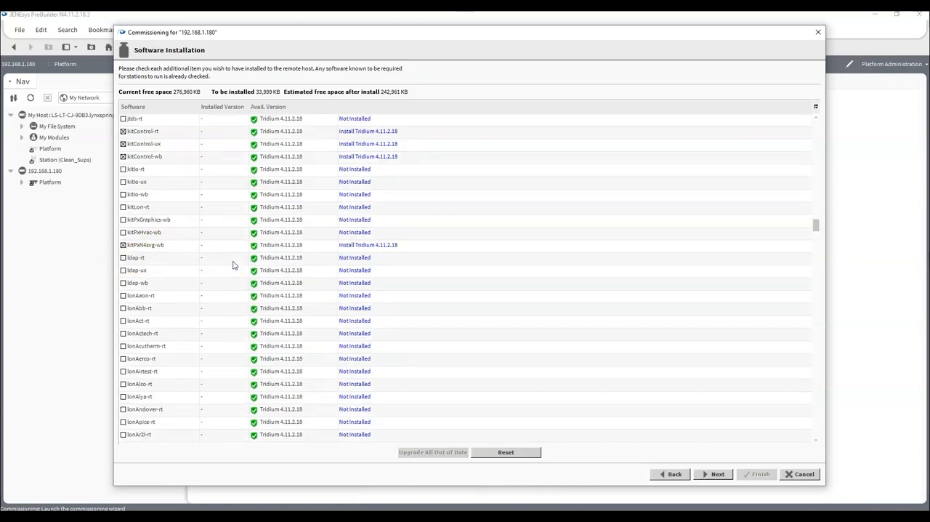
scroll(233, 265, "down", 5)
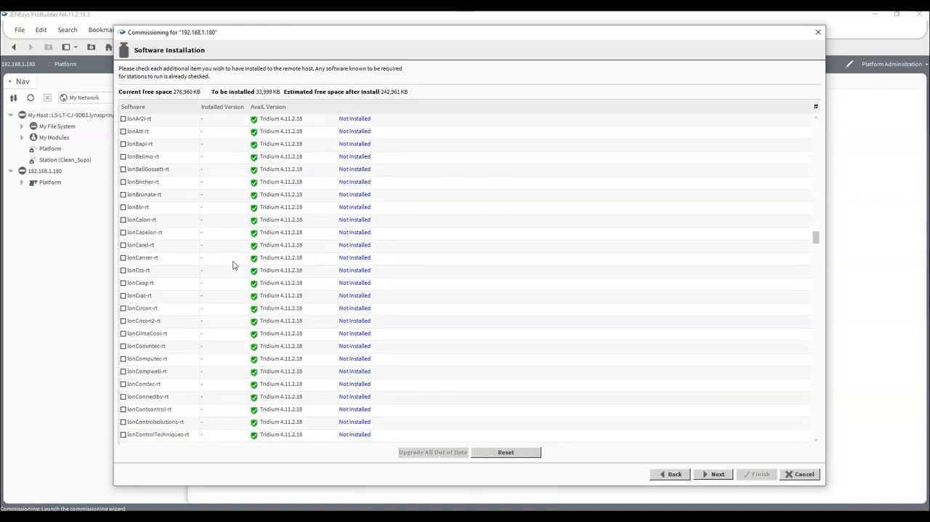
scroll(233, 266, "down", 7)
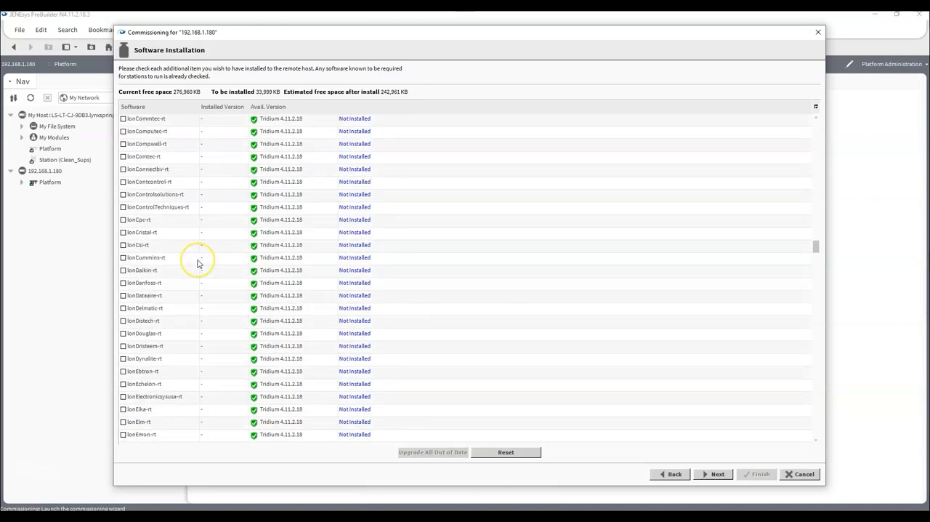
scroll(199, 263, "down", 5)
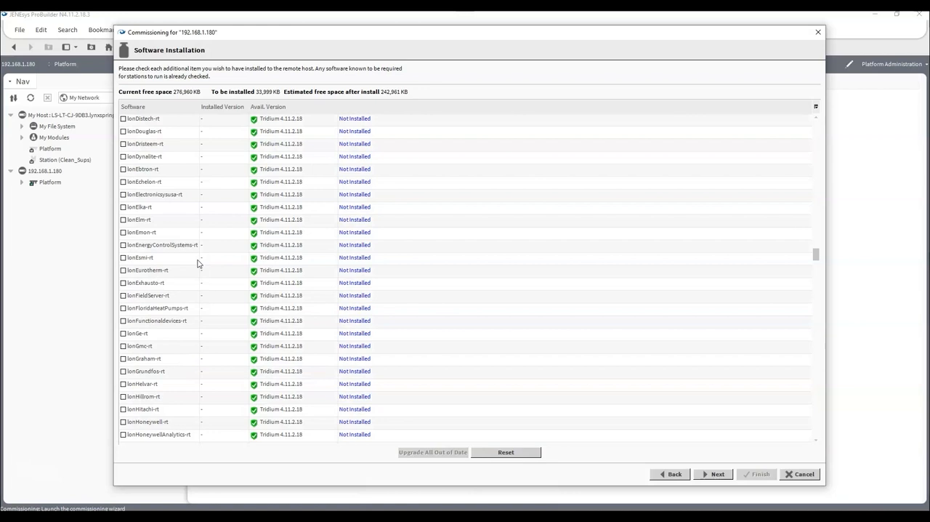
scroll(198, 264, "down", 8)
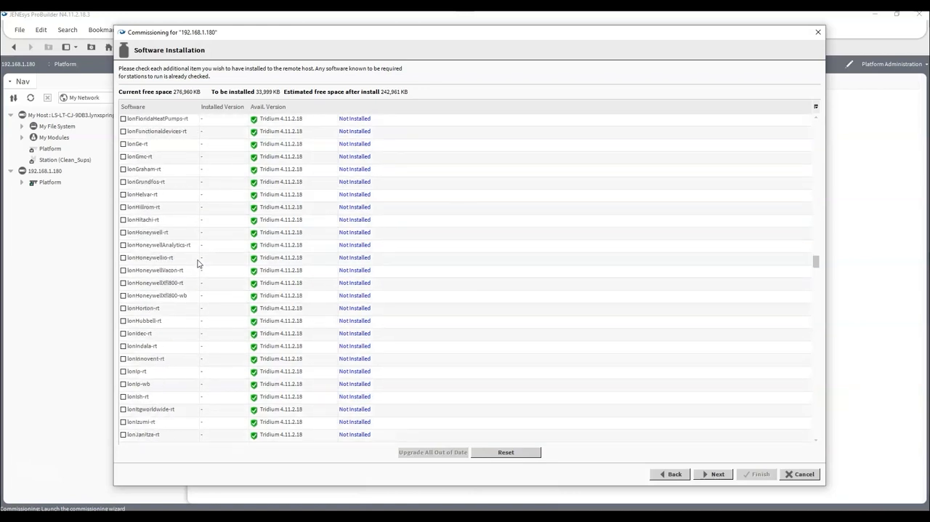
scroll(198, 263, "down", 12)
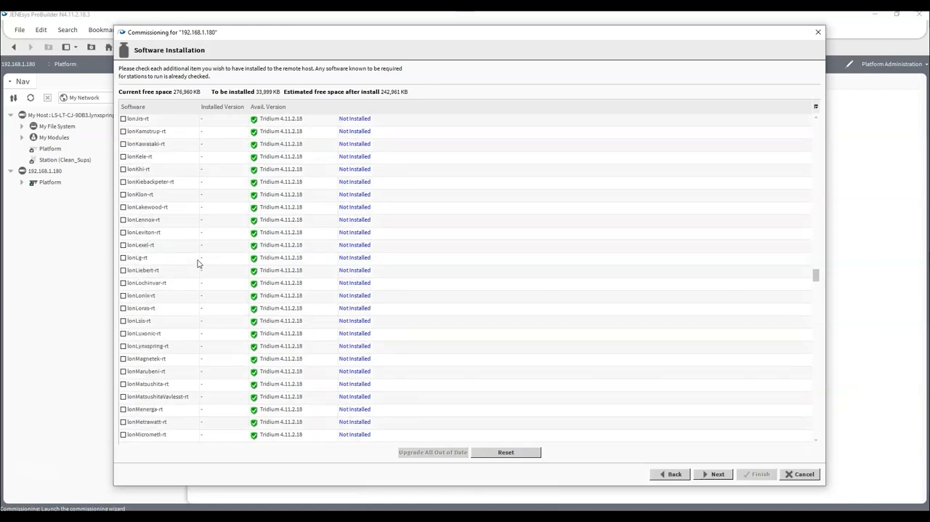
scroll(198, 263, "down", 13)
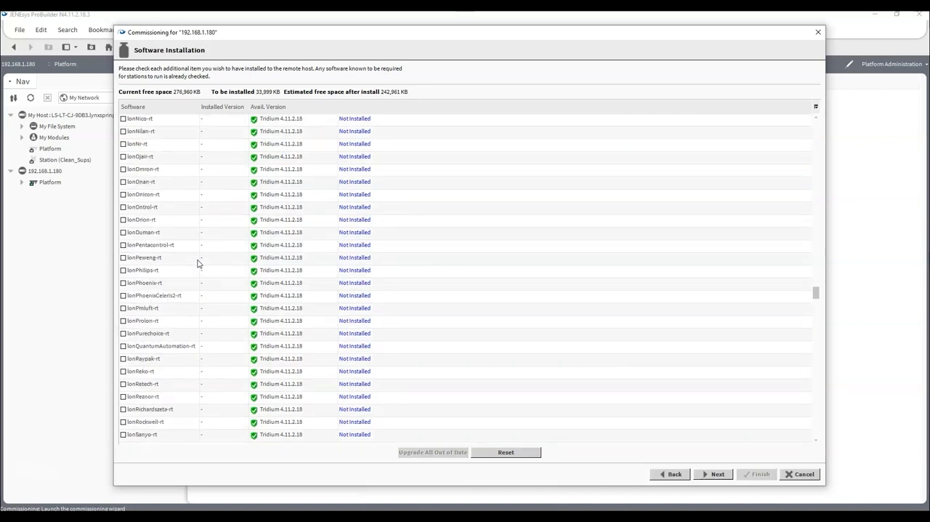
scroll(198, 263, "down", 13)
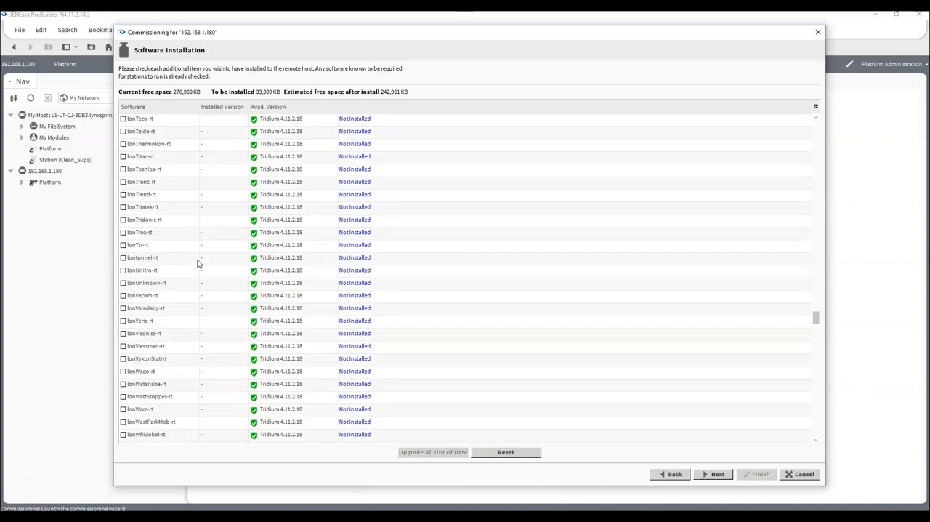
scroll(198, 263, "down", 2)
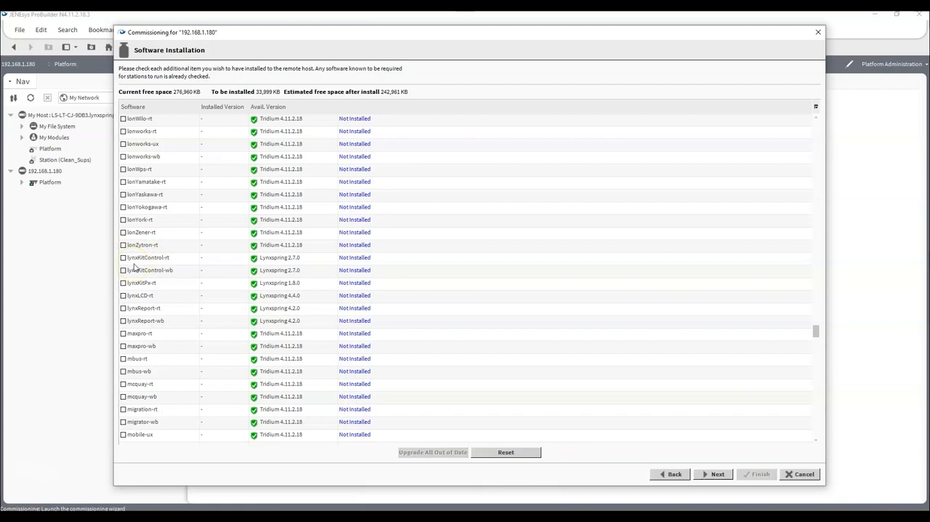
scroll(134, 266, "down", 2)
scroll(134, 266, "down", 3)
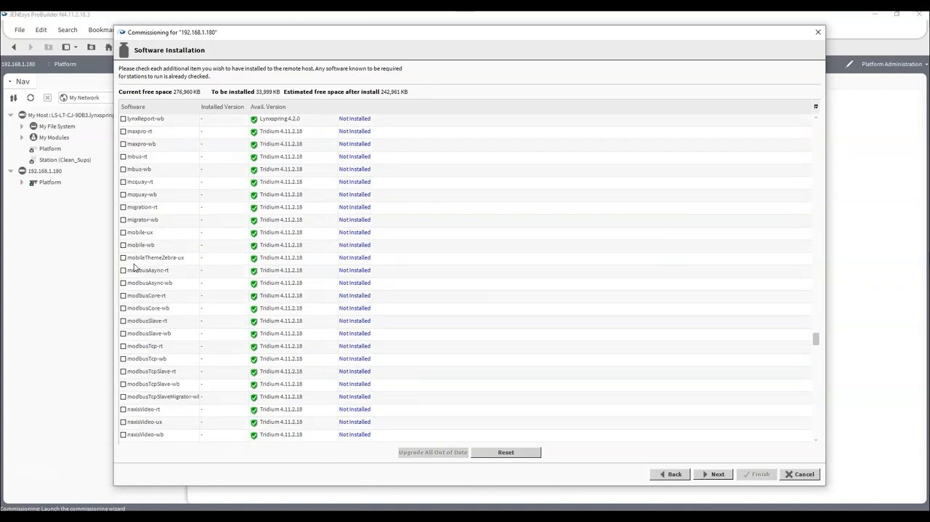
scroll(133, 266, "down", 1)
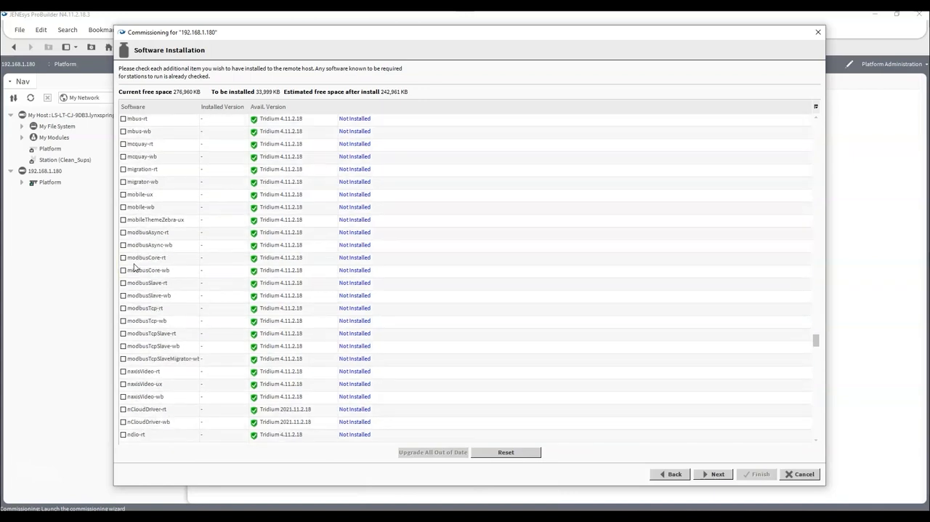
left_click(123, 308)
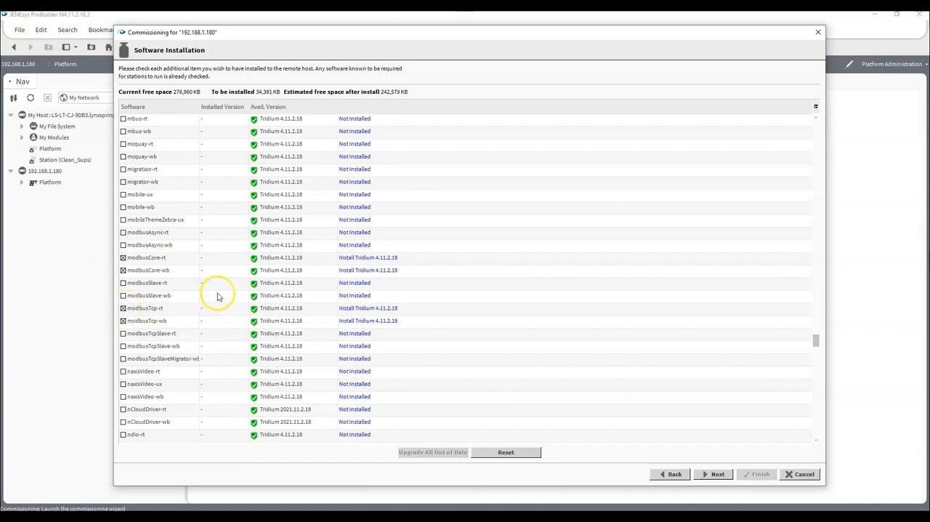
- Include the Lynxspring onyxxDriver-rt and onyxxDriver-wb modules in the controller's software installation
scroll(217, 296, "down", 4)
scroll(218, 296, "down", 15)
scroll(217, 296, "down", 4)
scroll(218, 296, "down", 3)
scroll(217, 296, "down", 1)
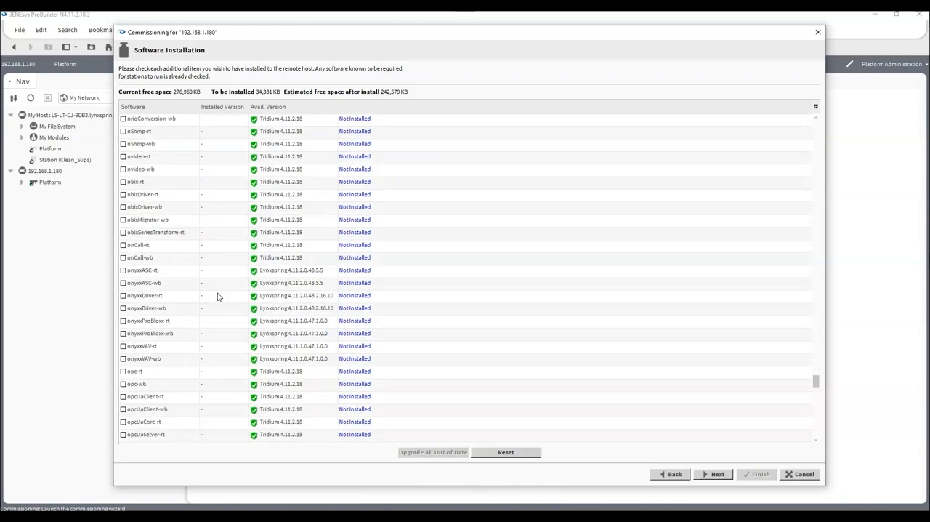
left_click(122, 296)
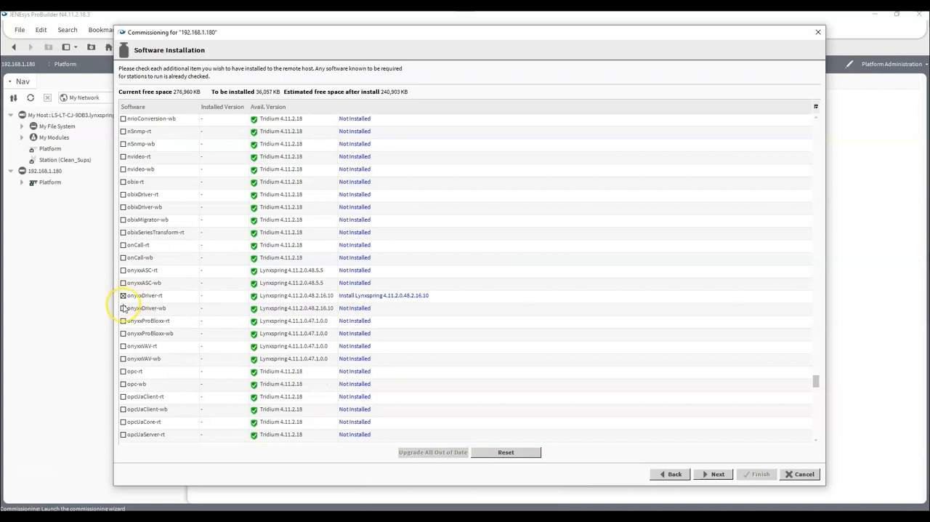
left_click(123, 308)
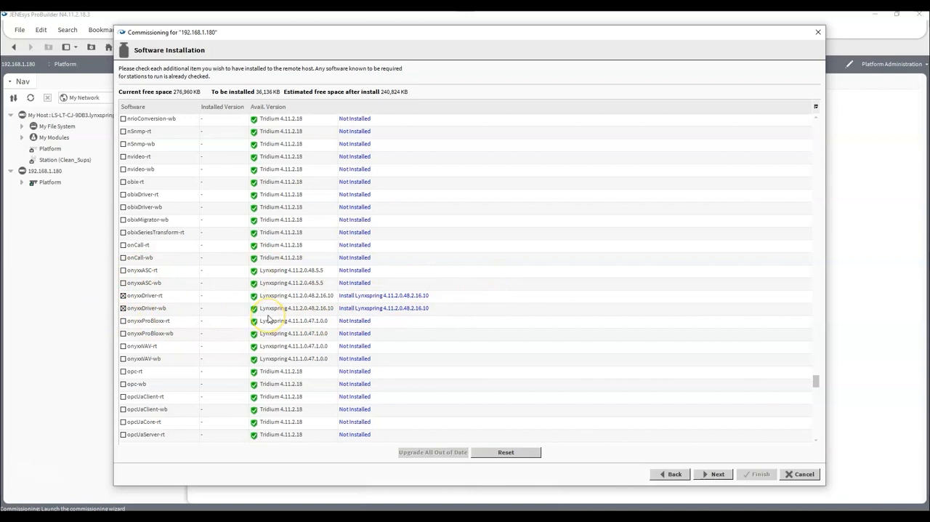
- Select the weather-rt and weather-wb modules for installation on the controller
scroll(269, 318, "down", 2)
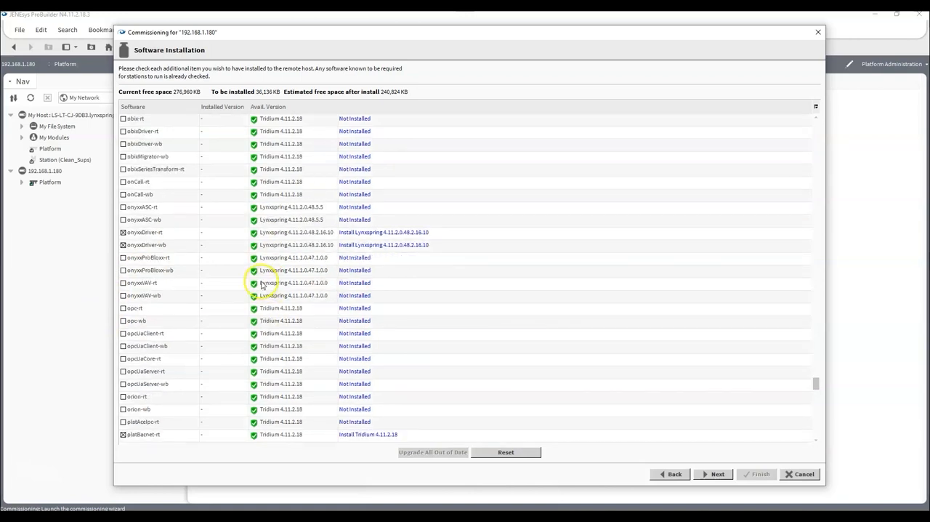
scroll(250, 280, "down", 9)
scroll(237, 283, "down", 4)
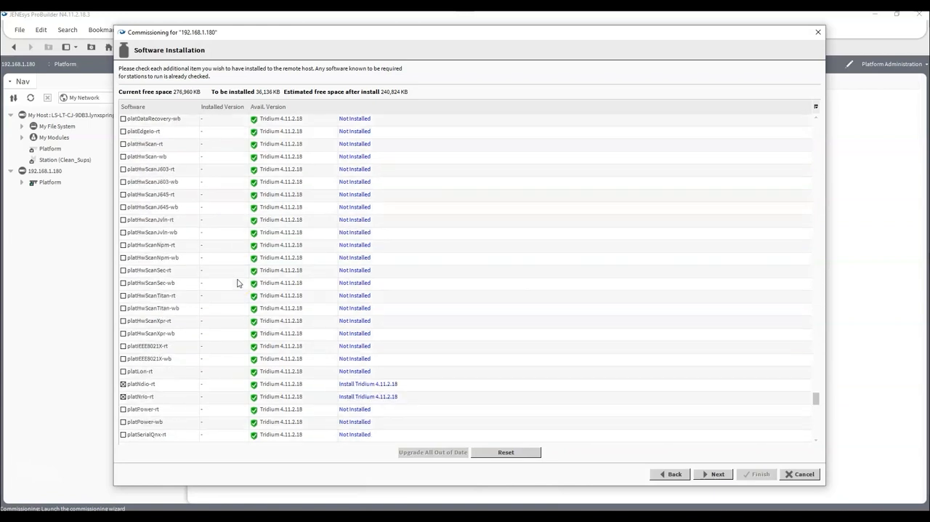
scroll(237, 283, "down", 12)
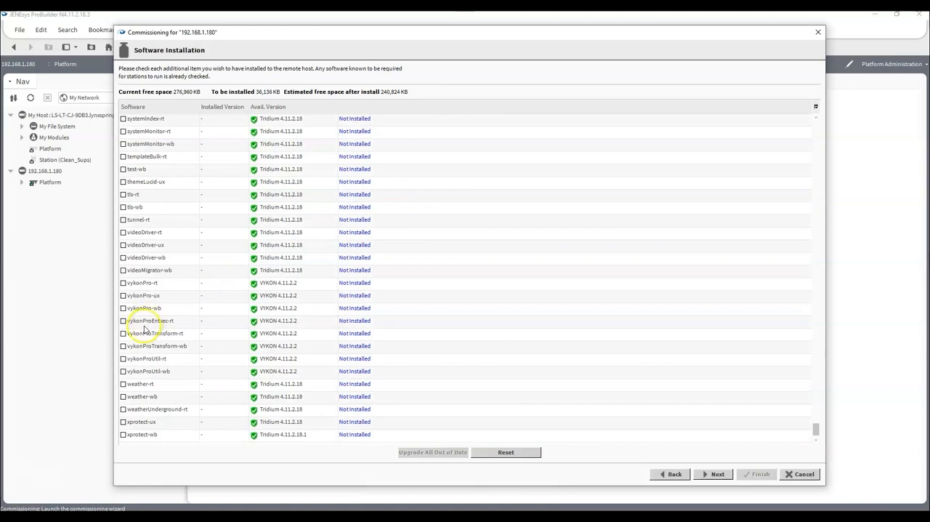
left_click(123, 395)
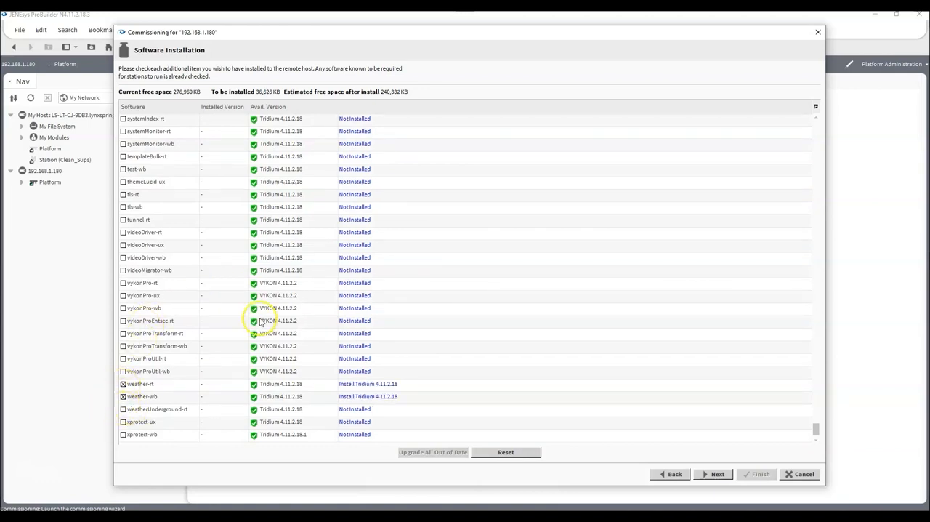
- Accept the software selection and the core distribution file installation, proceeding to the TCP/IP configuration
scroll(218, 296, "up", 2)
scroll(223, 298, "down", 2)
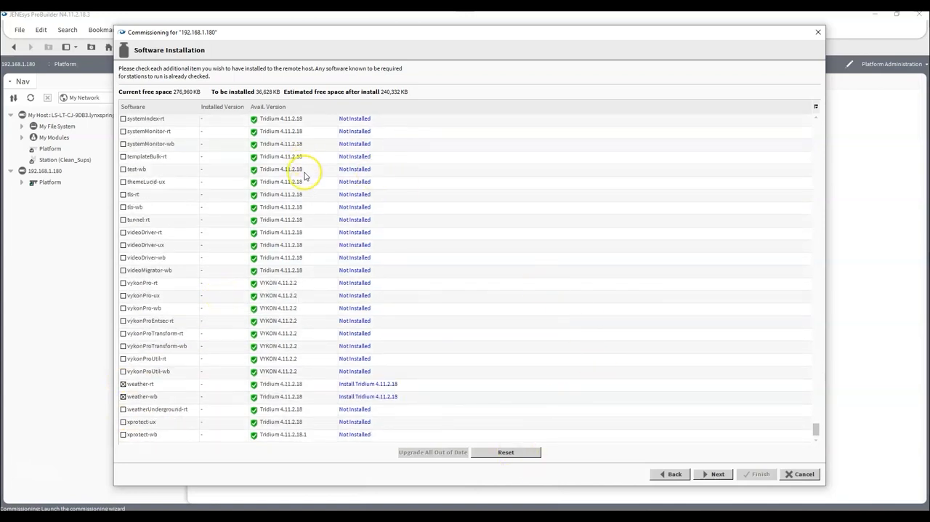
left_click(717, 475)
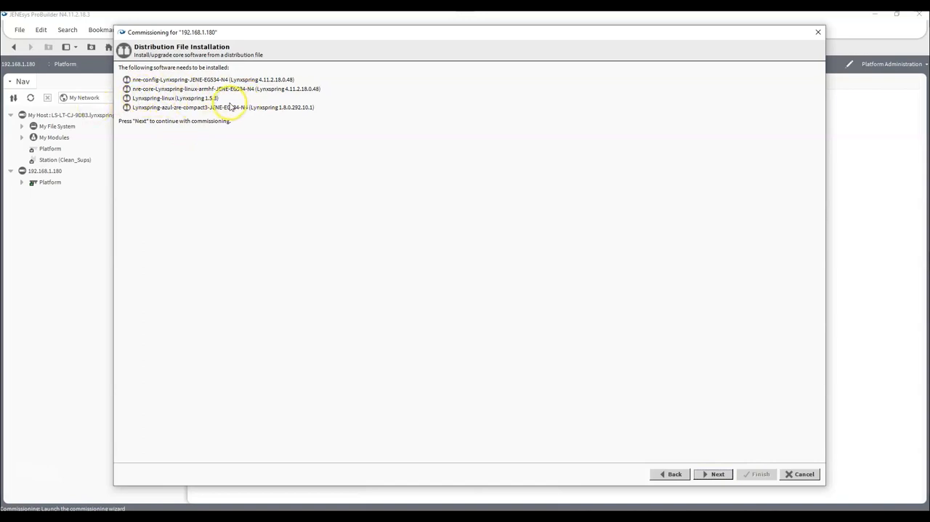
left_click(721, 478)
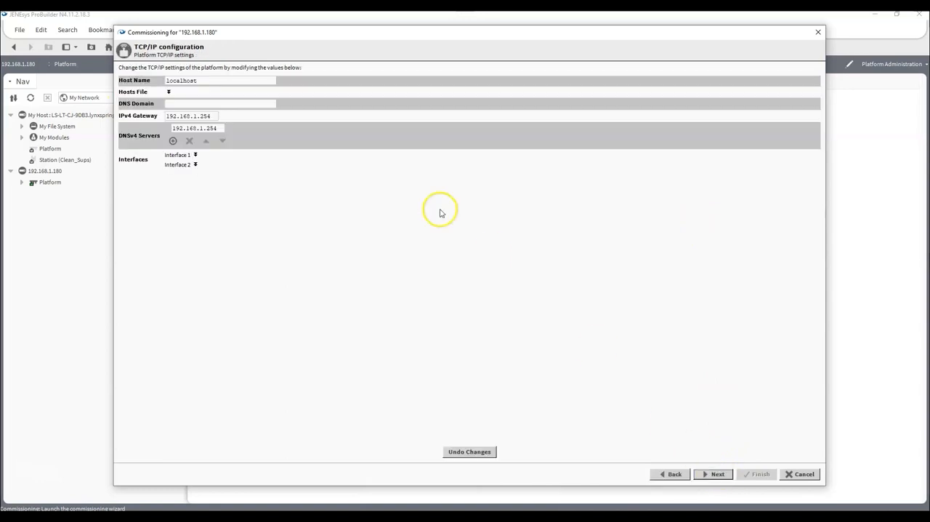
- Check the IPv4 gateway, DNS server and the settings of Interface 1 and Interface 2, and accept the TCP/IP configuration
left_click(195, 156)
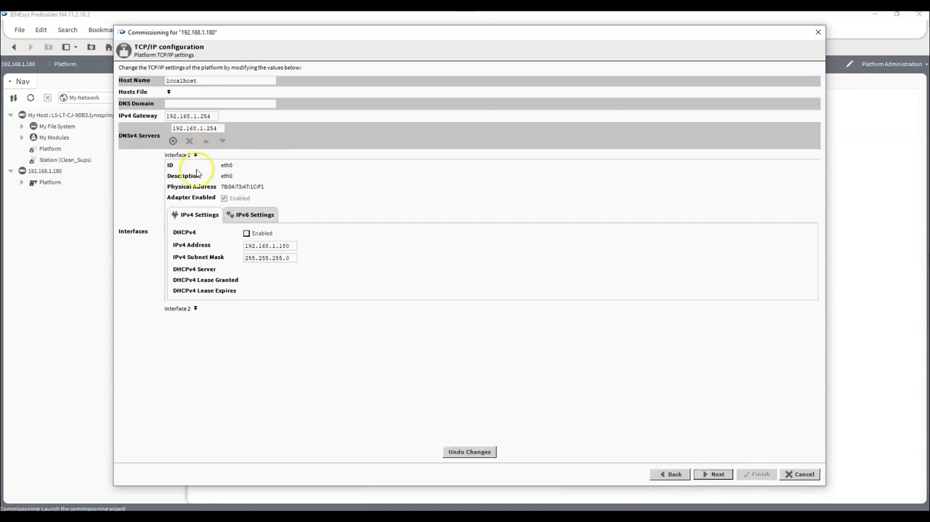
left_click(195, 308)
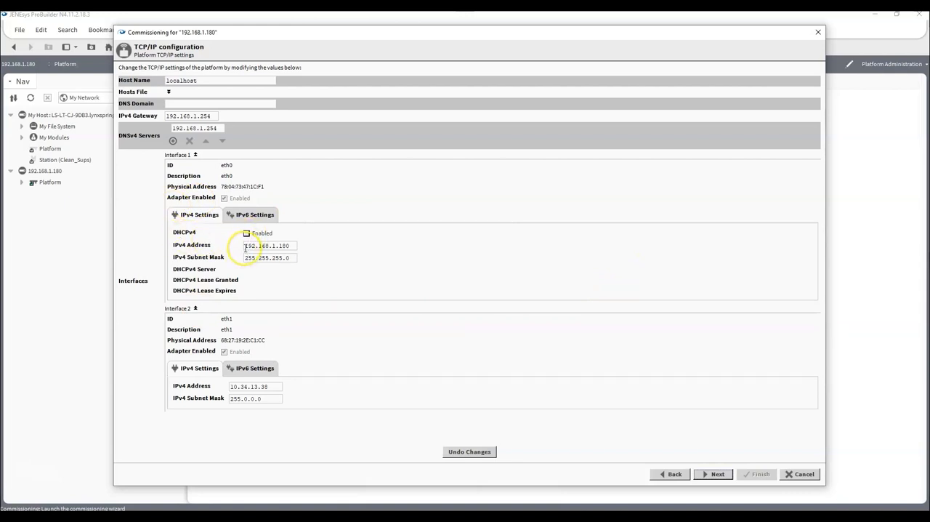
left_click_drag(244, 248, 311, 260)
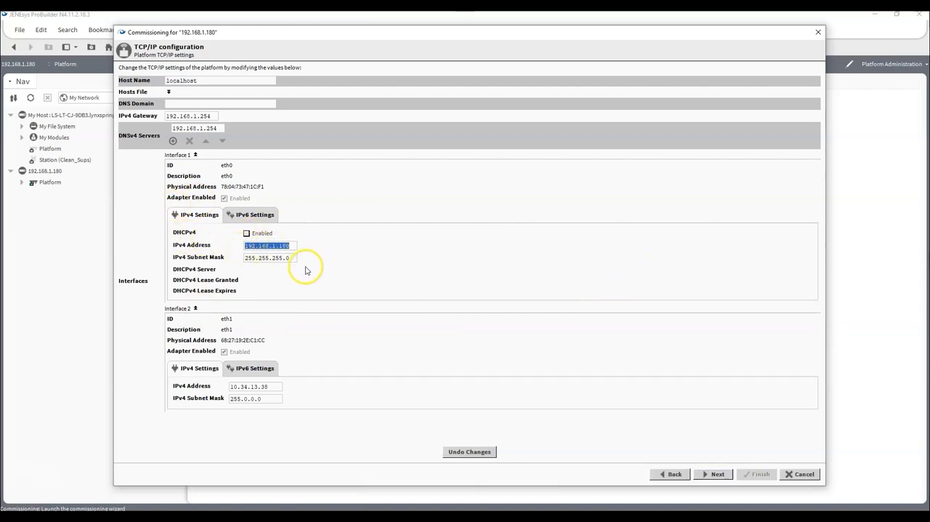
left_click_drag(244, 258, 374, 262)
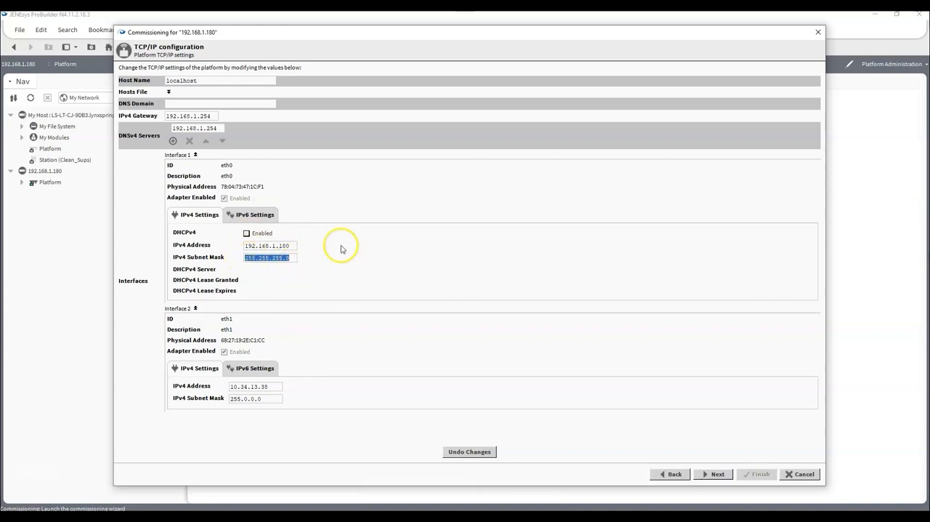
left_click_drag(166, 116, 101, 130)
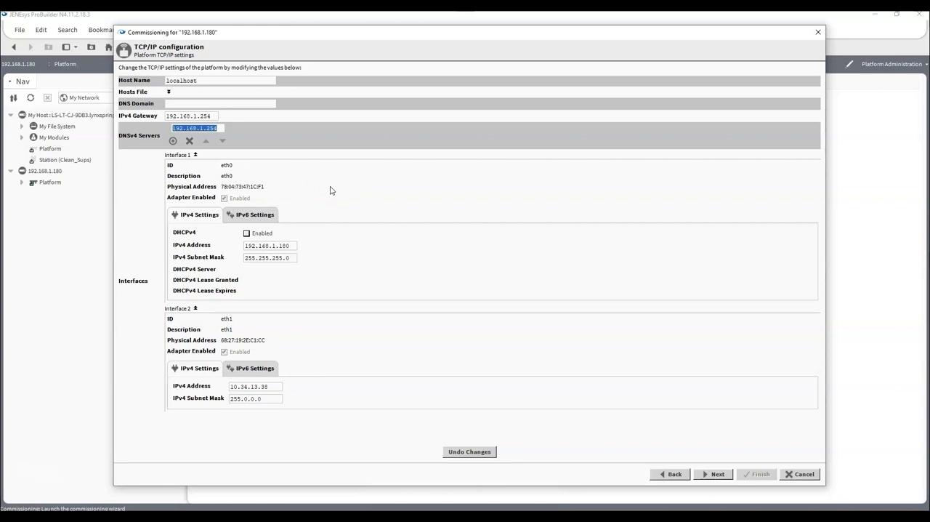
left_click_drag(211, 116, 191, 116)
left_click(218, 128)
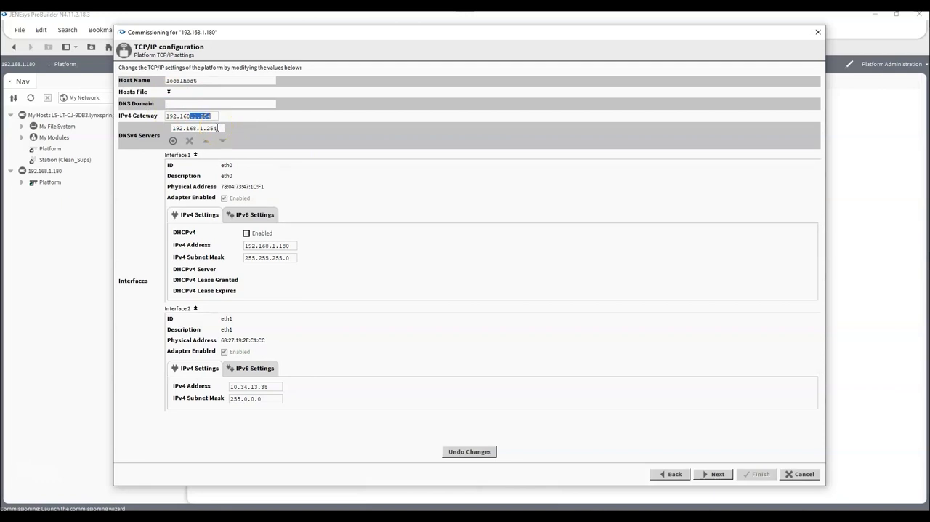
left_click(716, 474)
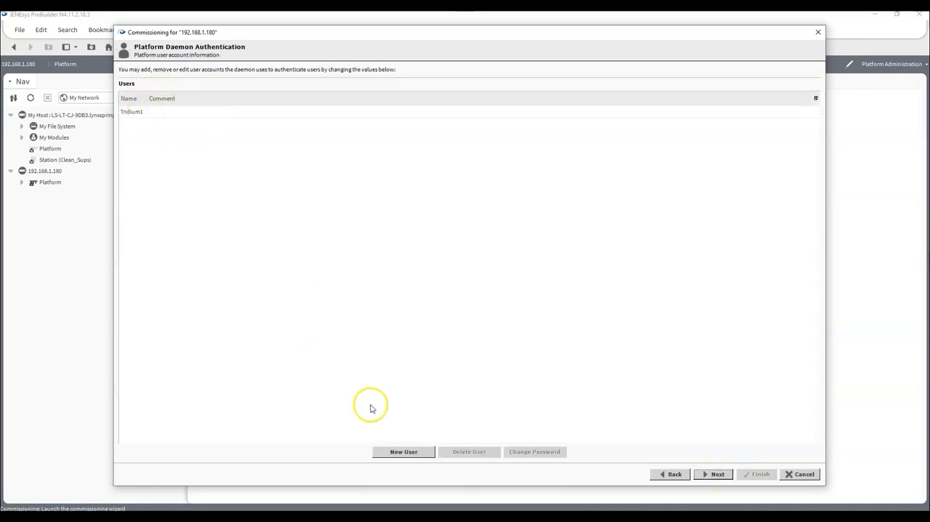
- Add a platform daemon user named TheOwner, enter and confirm the account password, and proceed to the review of changes
left_click(403, 451)
type("TheOwner•••••••••••")
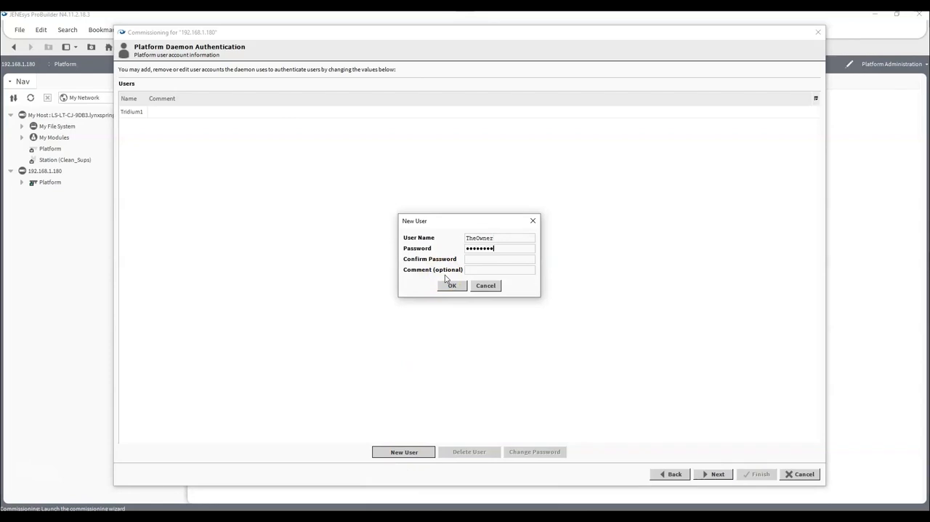
type("•••••••••••")
left_click(451, 287)
left_click(451, 286)
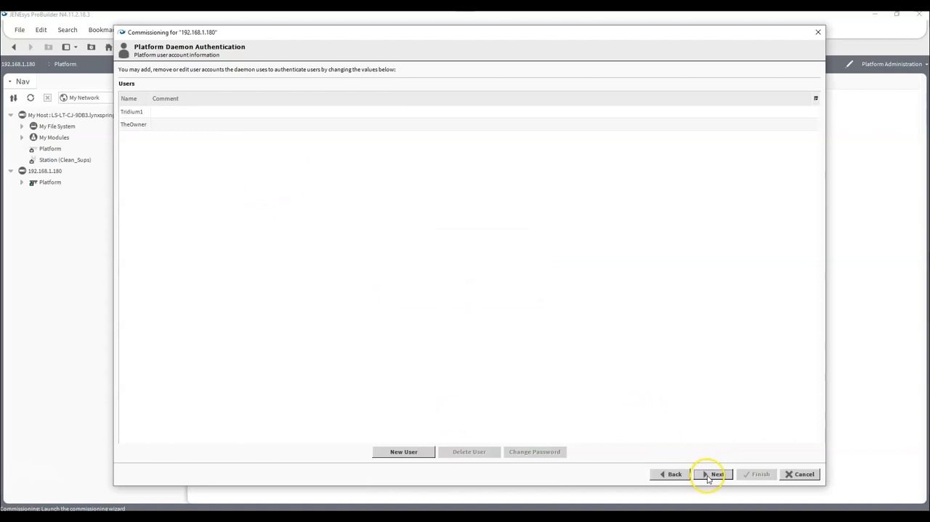
left_click(710, 474)
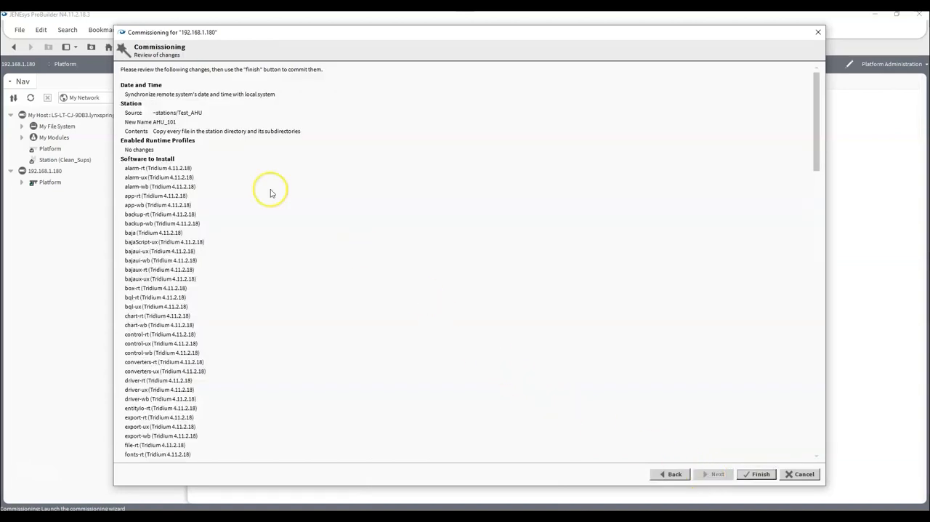
- Review the commissioning changes, including the station, software to install, TCP/IP configuration, platform users, licenses and applications to start
scroll(207, 99, "down", 10)
scroll(207, 98, "down", 20)
scroll(209, 100, "up", 20)
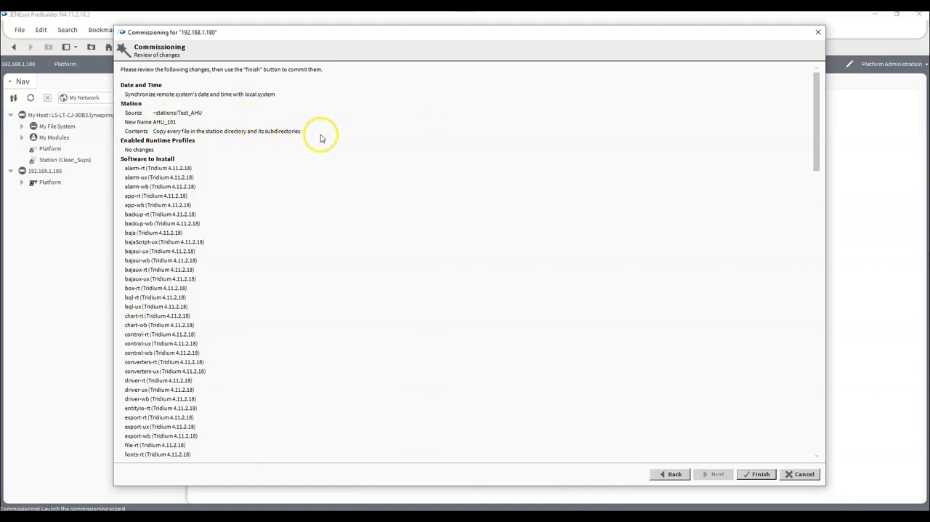
scroll(184, 166, "down", 8)
scroll(184, 165, "down", 20)
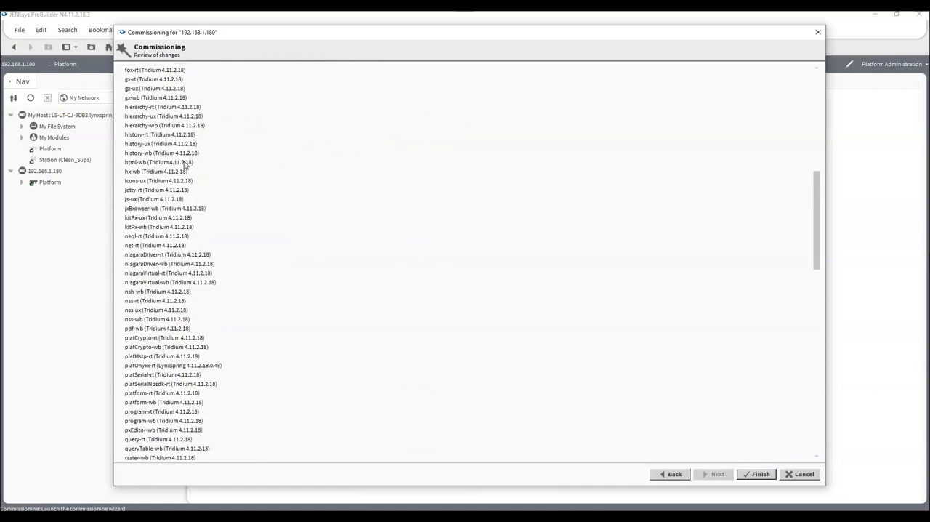
scroll(183, 165, "down", 4)
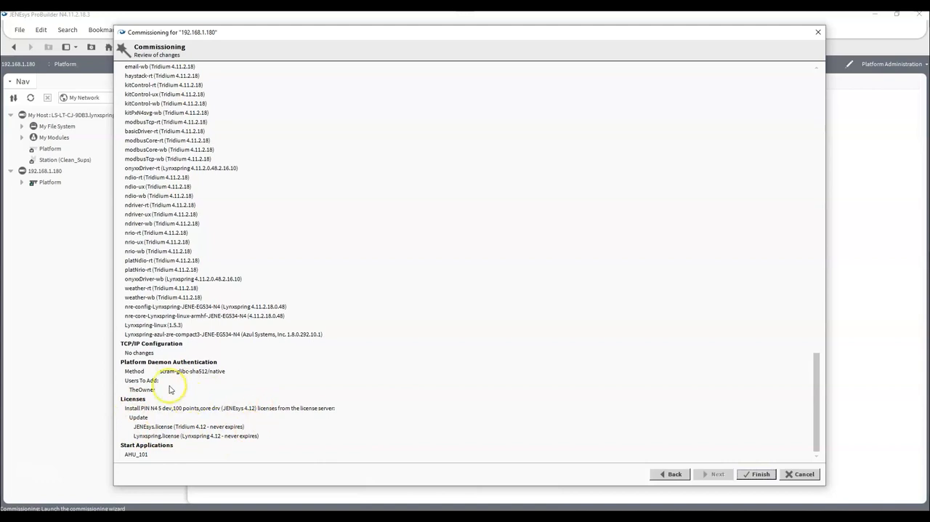
- Finish the commissioning of 192.168.1.180, dismiss its completion report, and open the platform's Application Director
left_click(757, 474)
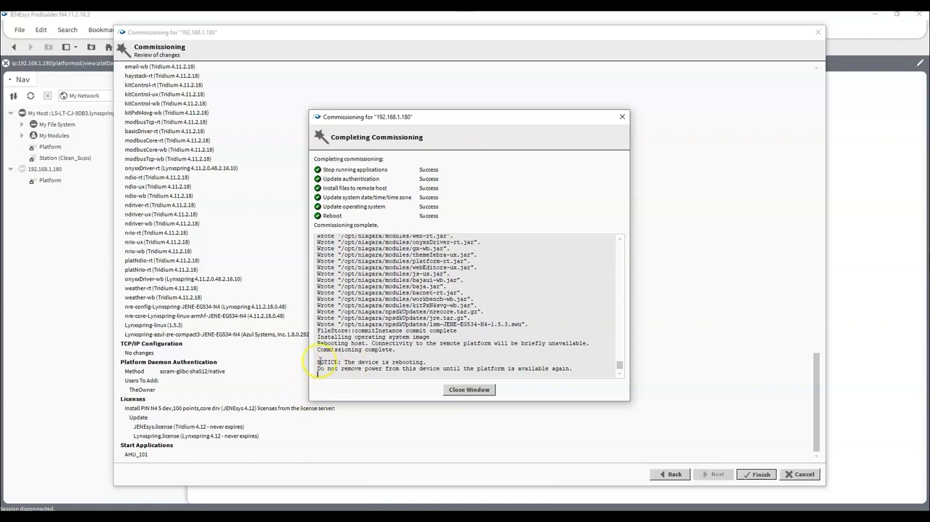
left_click_drag(317, 360, 587, 363)
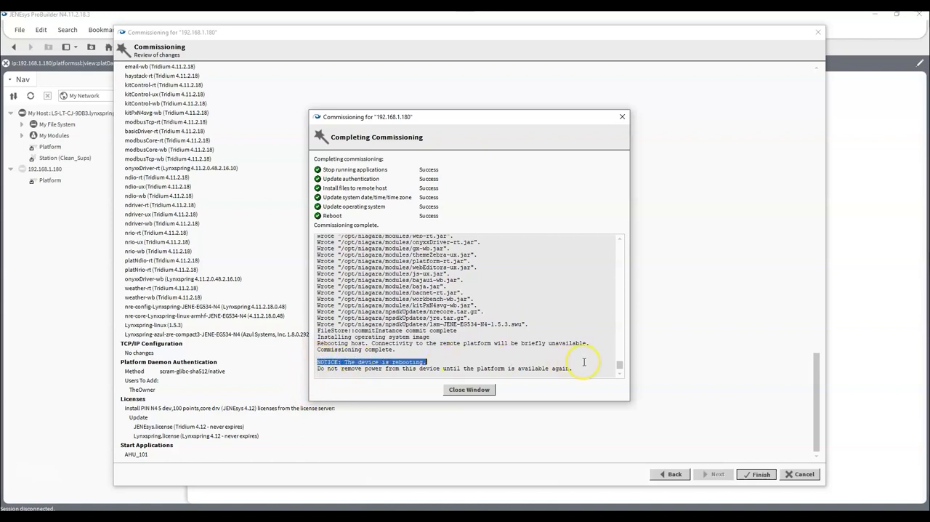
left_click(452, 389)
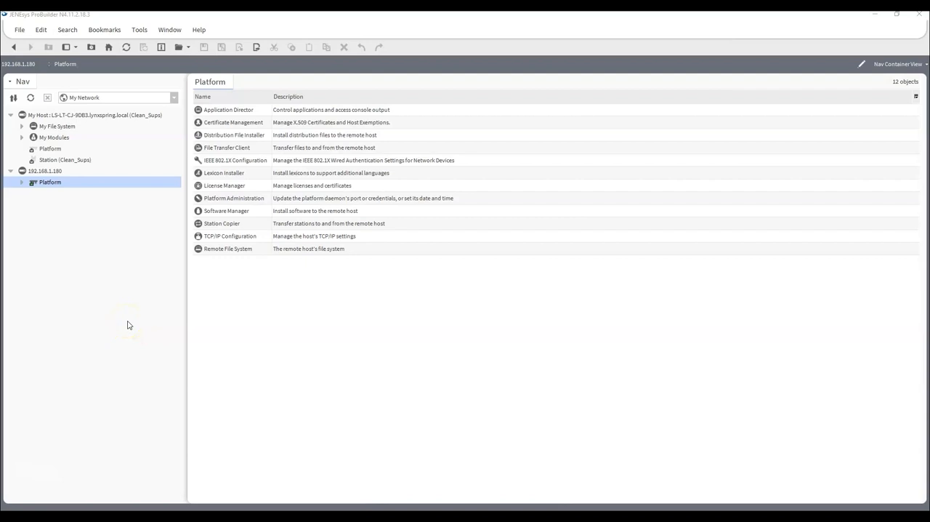
left_click(244, 113)
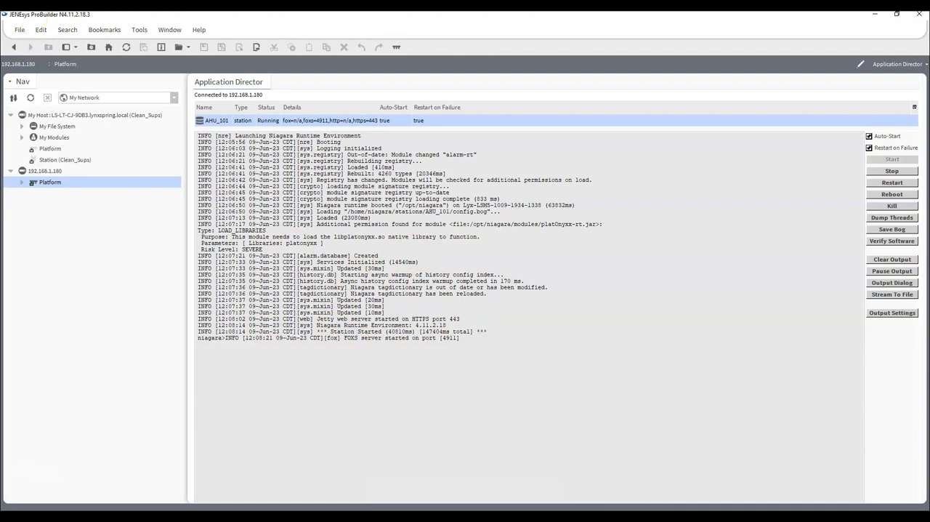
left_click(19, 30)
mouse_move(26, 45)
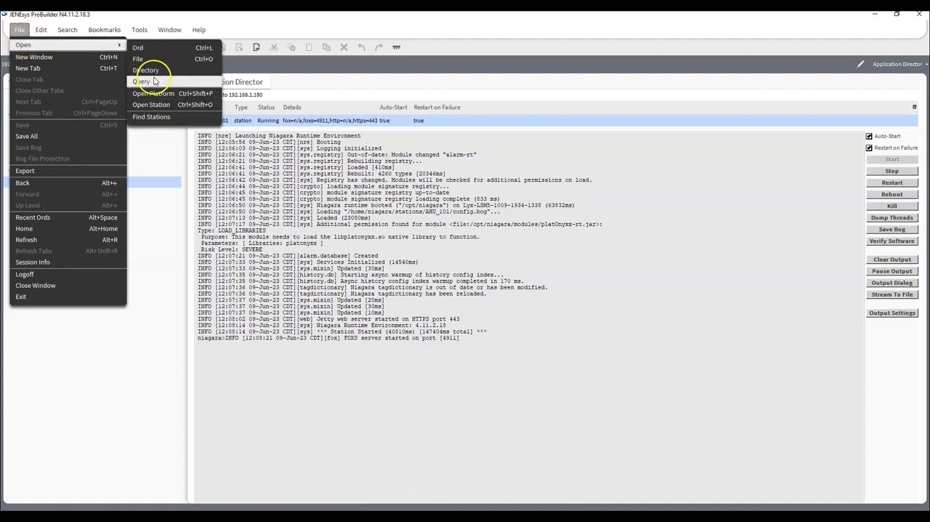
left_click(156, 240)
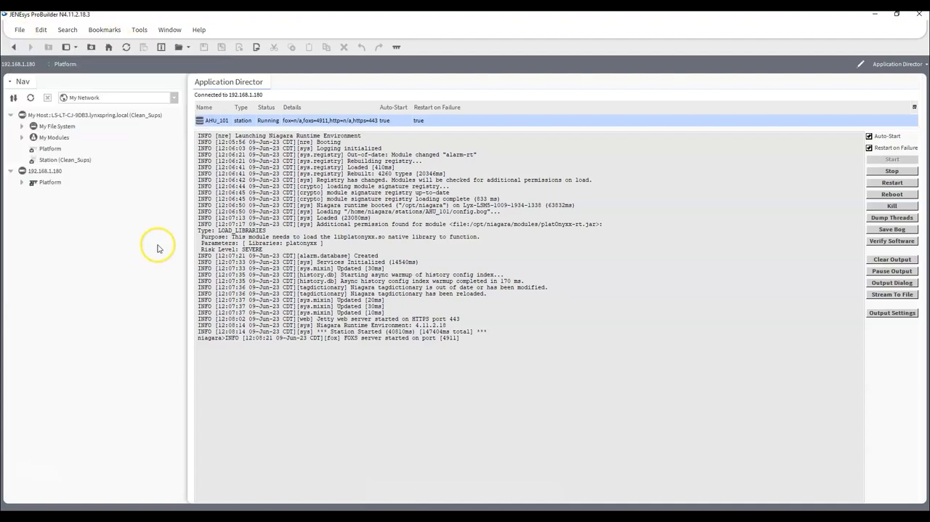
- Open a station TLS connection to host 192.168.1.180 on port 4911 and accept the changed public key certificate
right_click(40, 172)
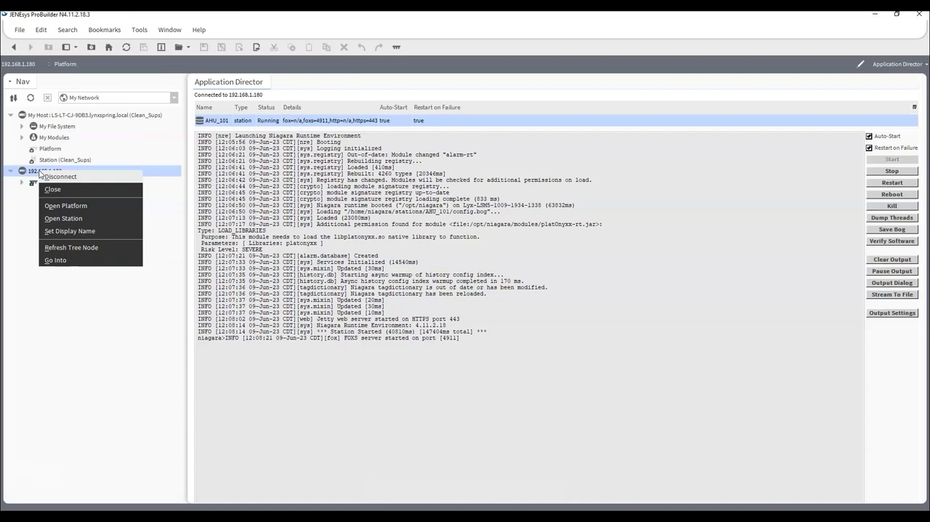
left_click(62, 219)
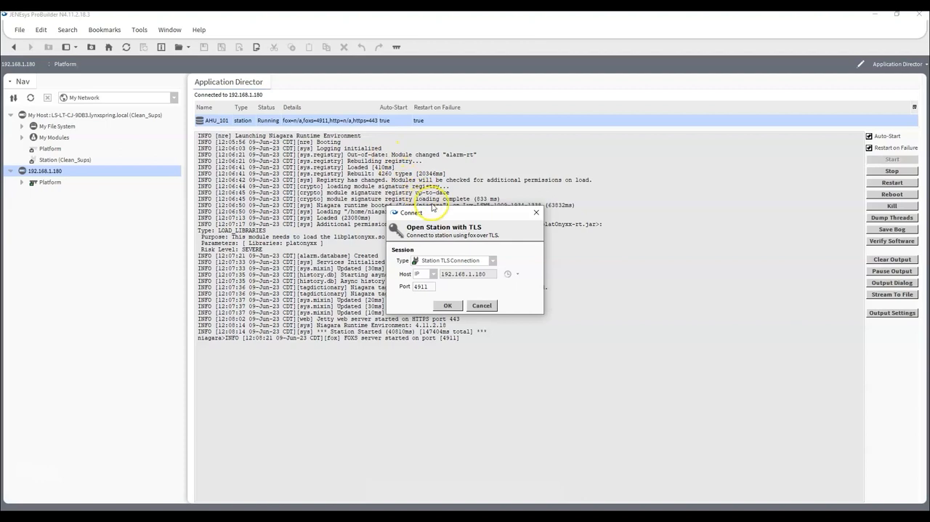
left_click(442, 306)
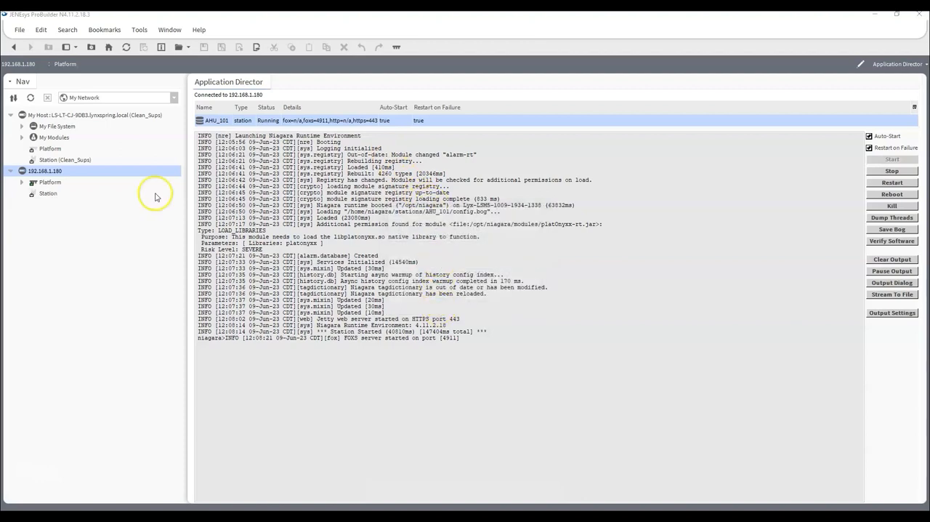
left_click_drag(415, 160, 502, 135)
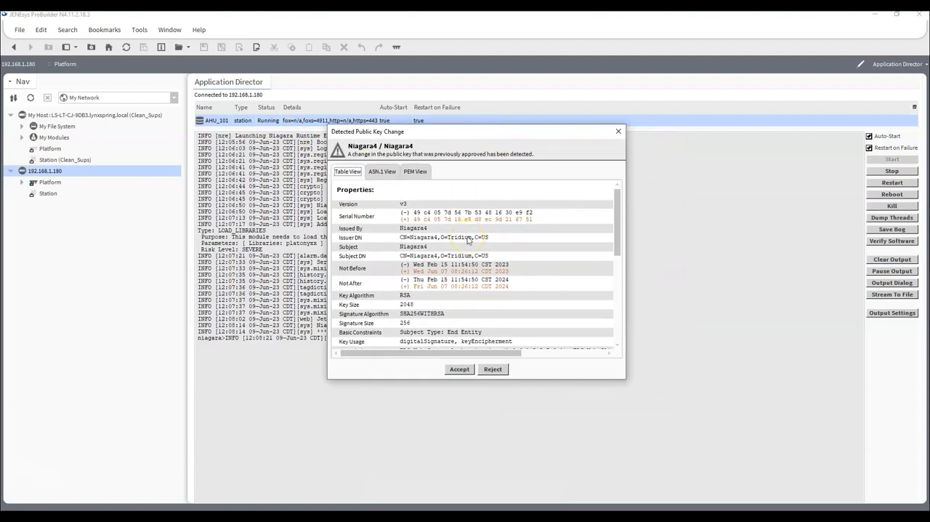
left_click(453, 371)
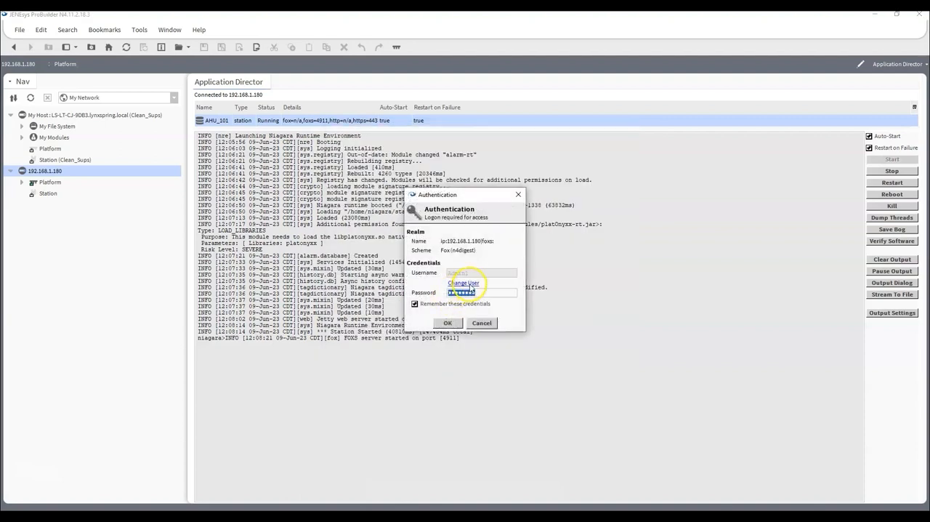
- Change the station login user to admin, enter the account password, and log on to the station
left_click(463, 283)
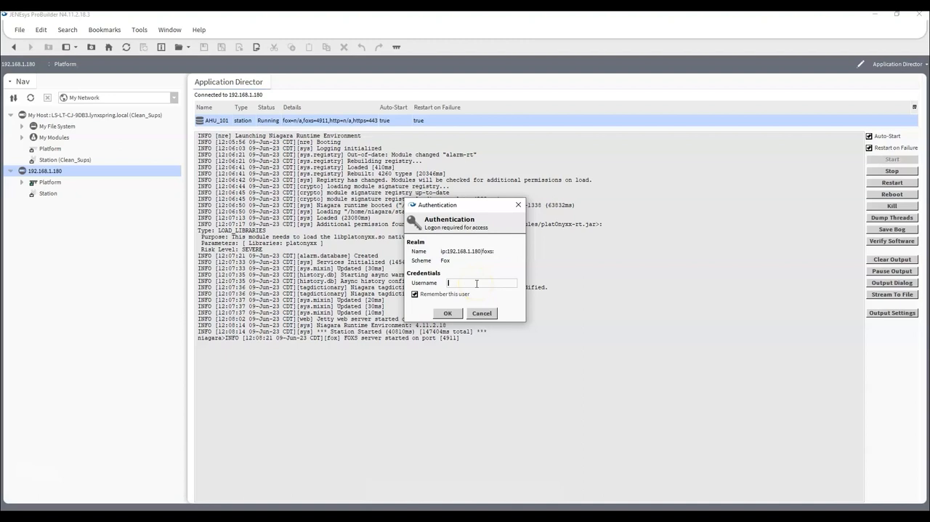
type("admin")
key("Return")
type("••••••••••")
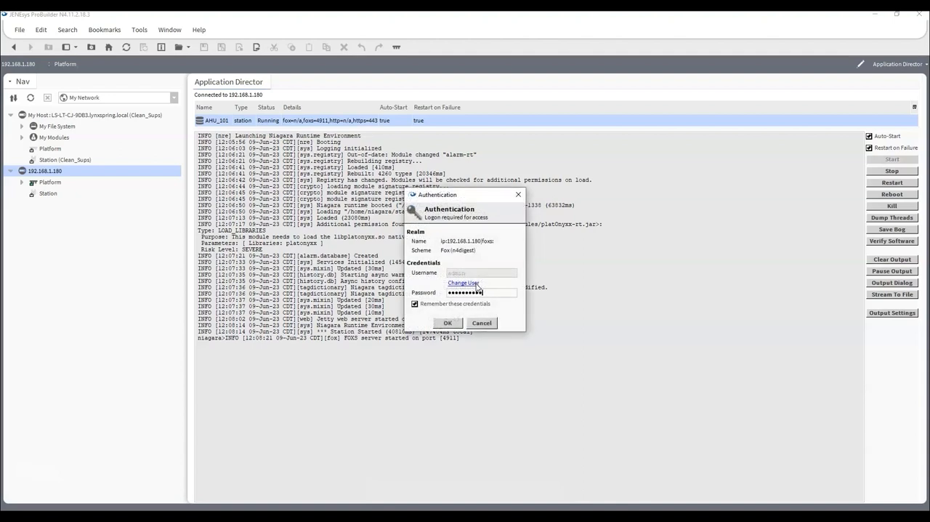
left_click(449, 323)
- Browse the Config, Files and History containers of station AHU_101, and open the Driver Manager of its Drivers container
left_click(21, 194)
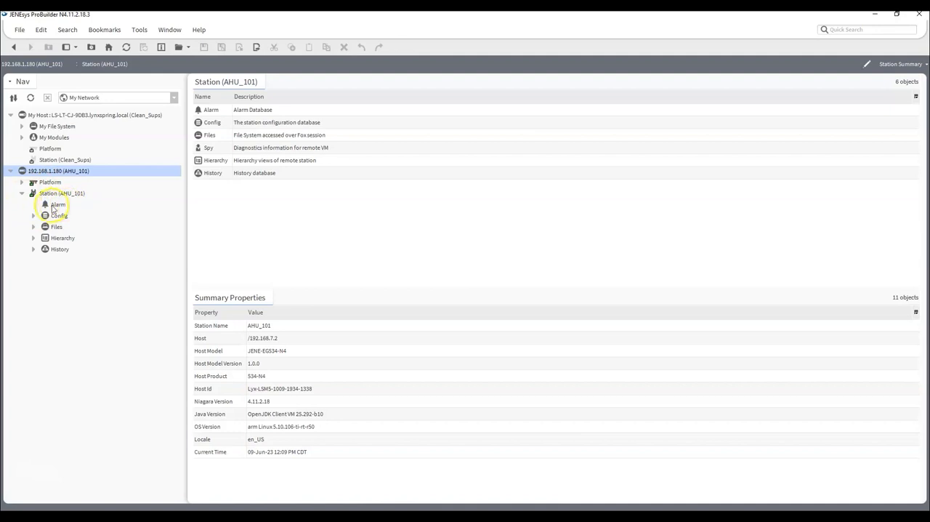
left_click(34, 217)
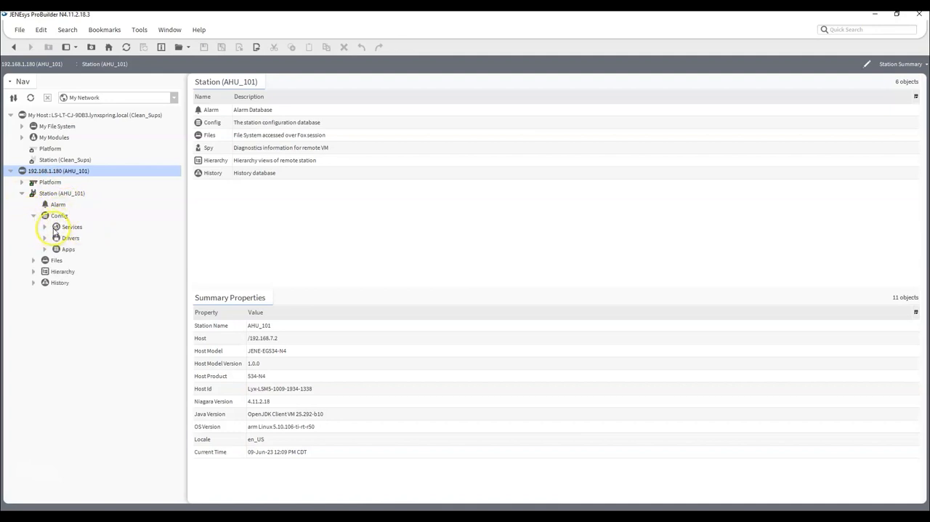
left_click(35, 261)
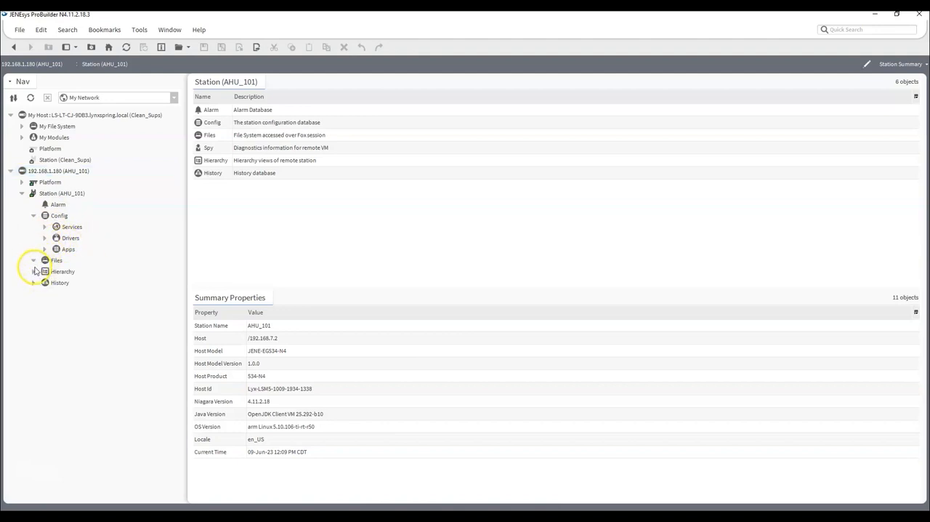
left_click(33, 283)
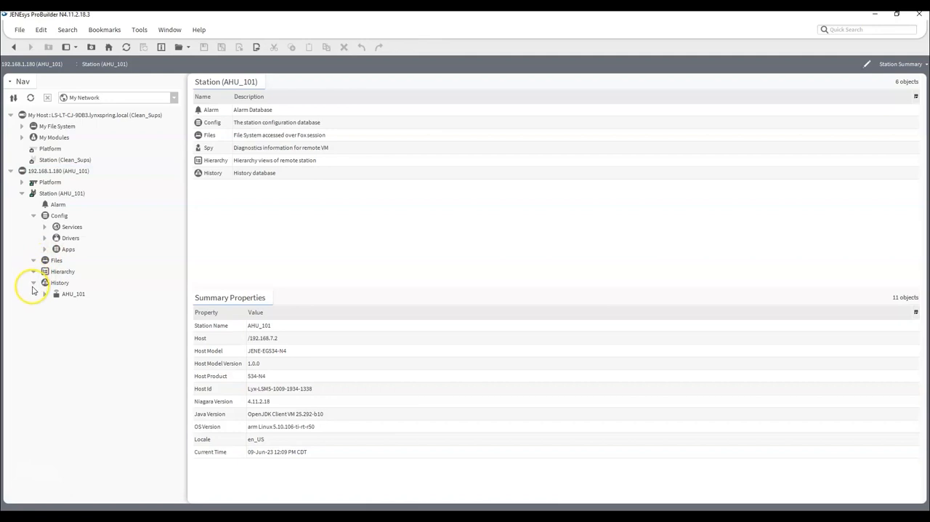
left_click(34, 283)
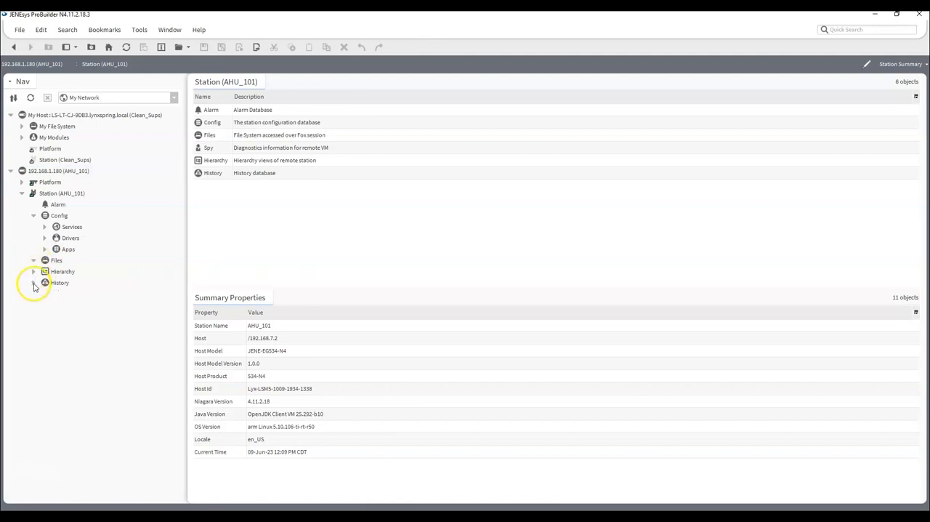
left_click(33, 261)
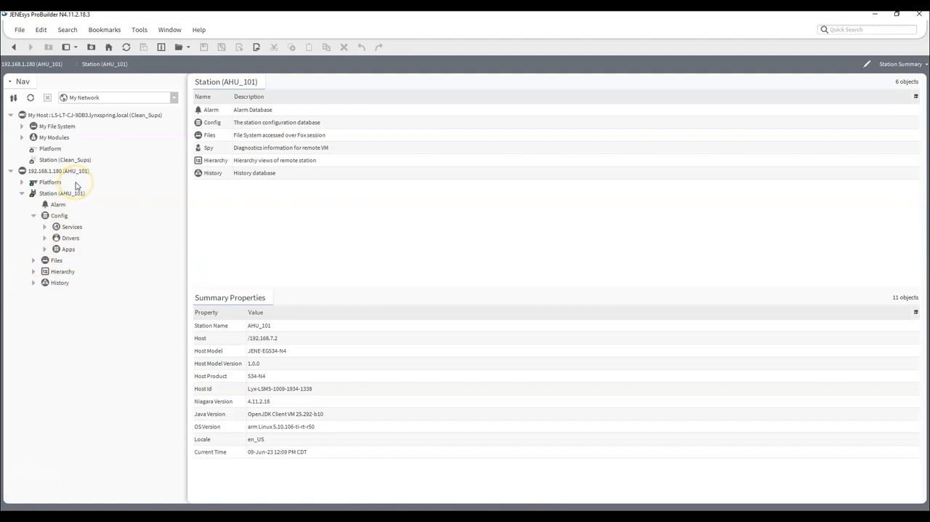
left_click(44, 238)
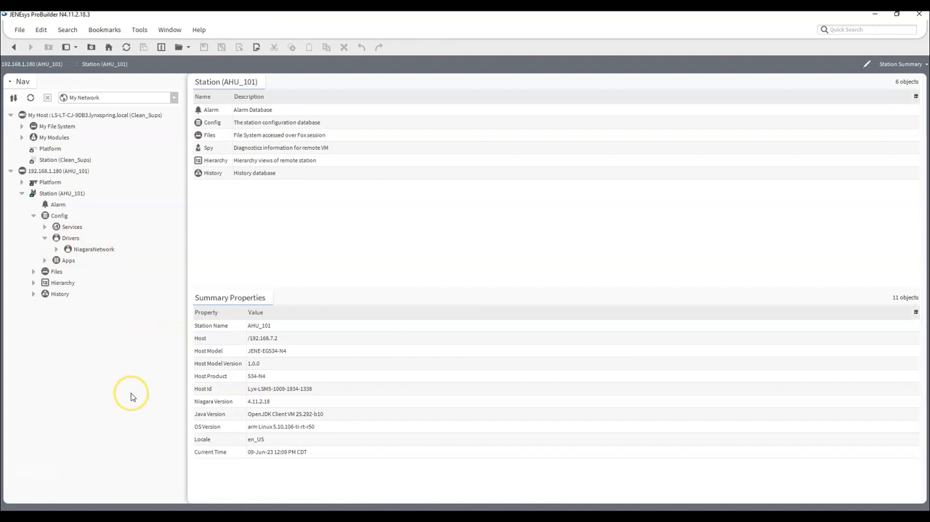
double_click(75, 239)
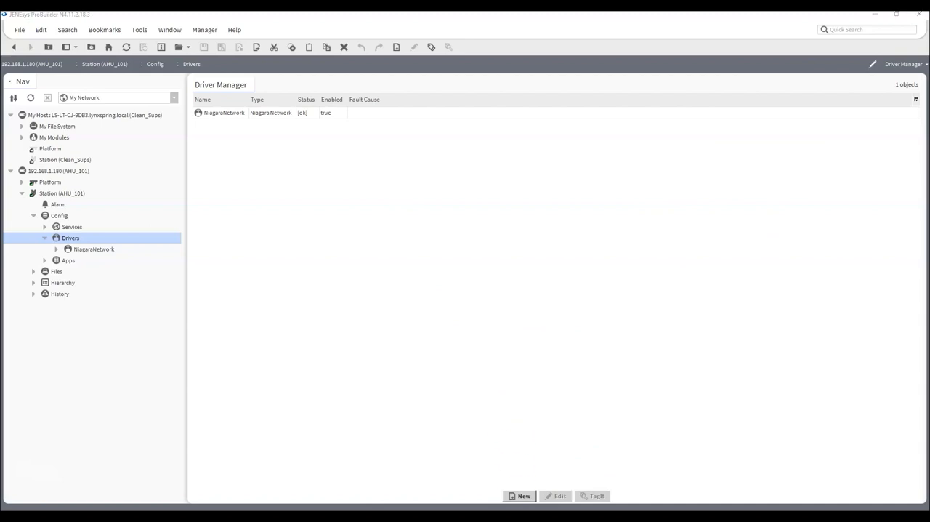
left_click(517, 495)
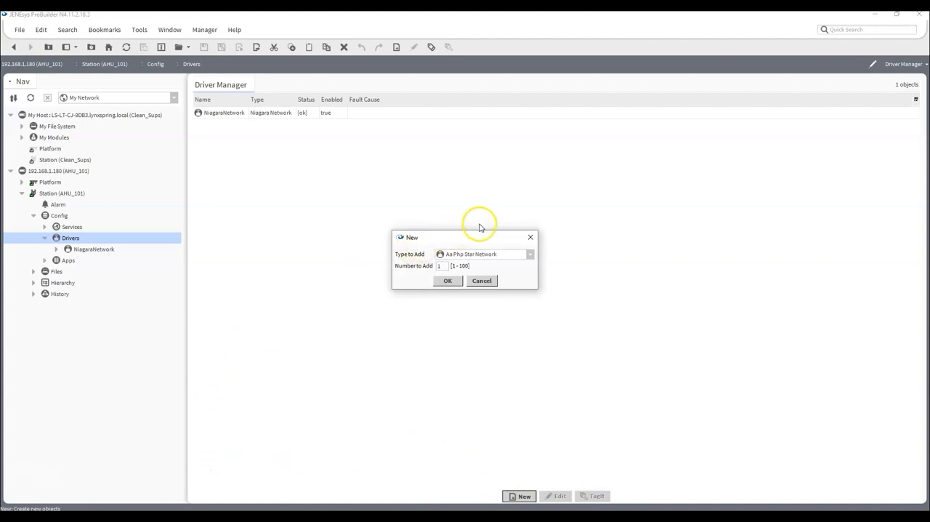
left_click(531, 255)
scroll(513, 284, "down", 2)
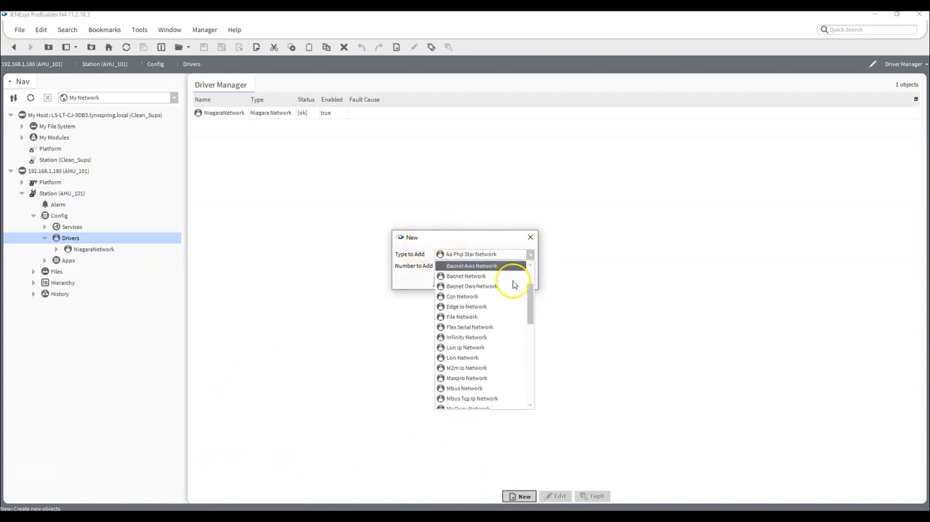
scroll(513, 284, "down", 8)
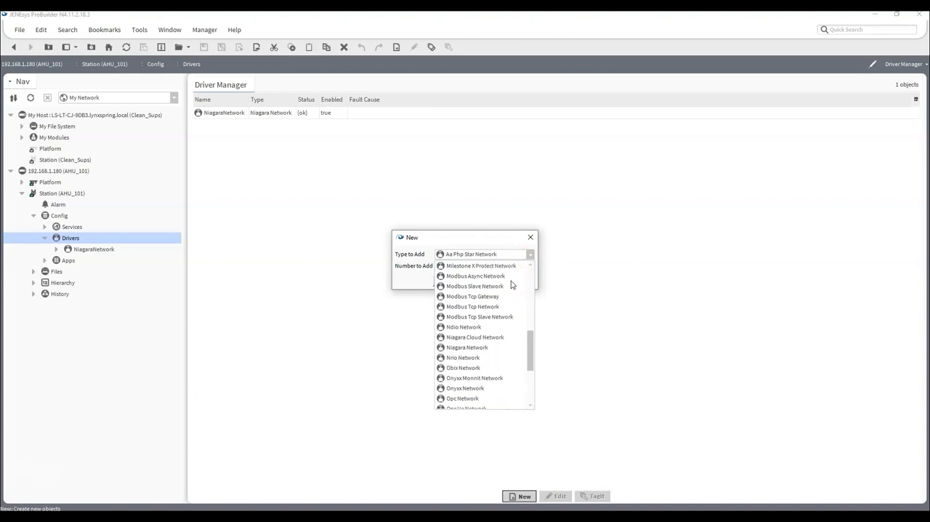
scroll(512, 284, "down", 1)
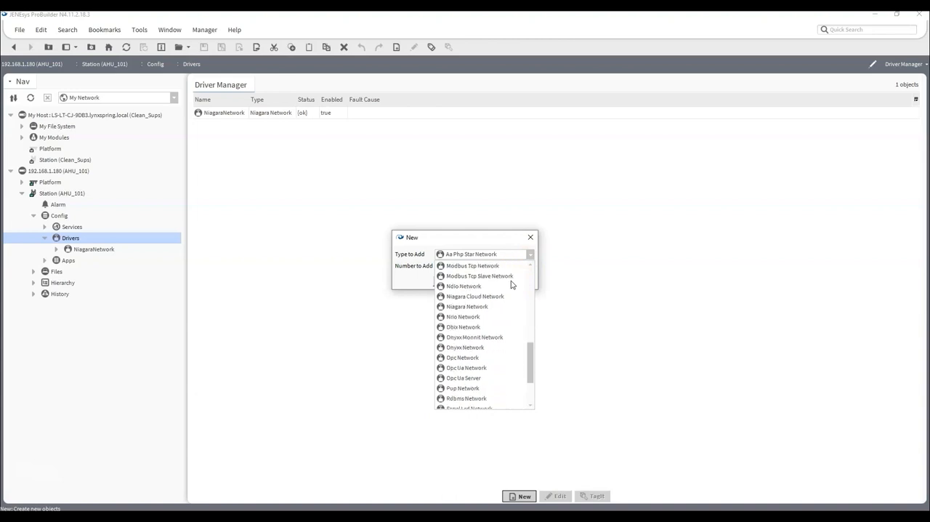
left_click(470, 347)
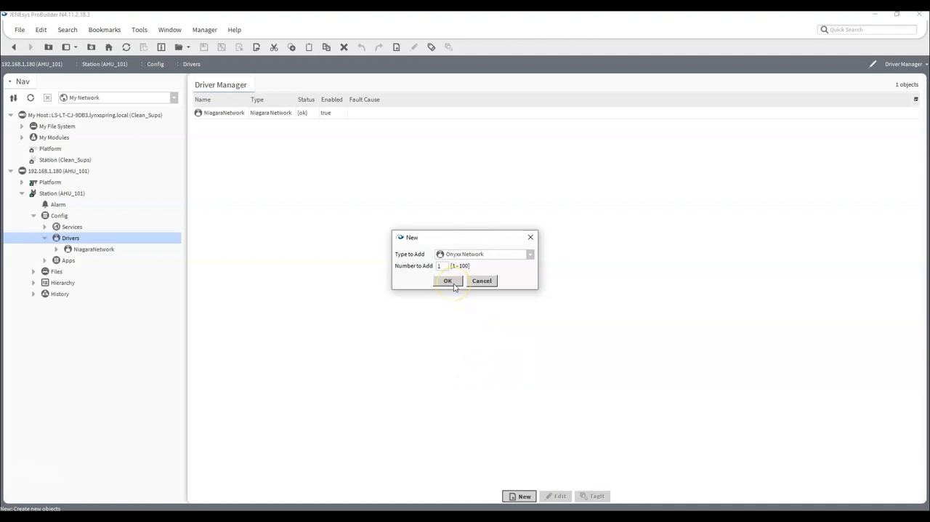
left_click(482, 282)
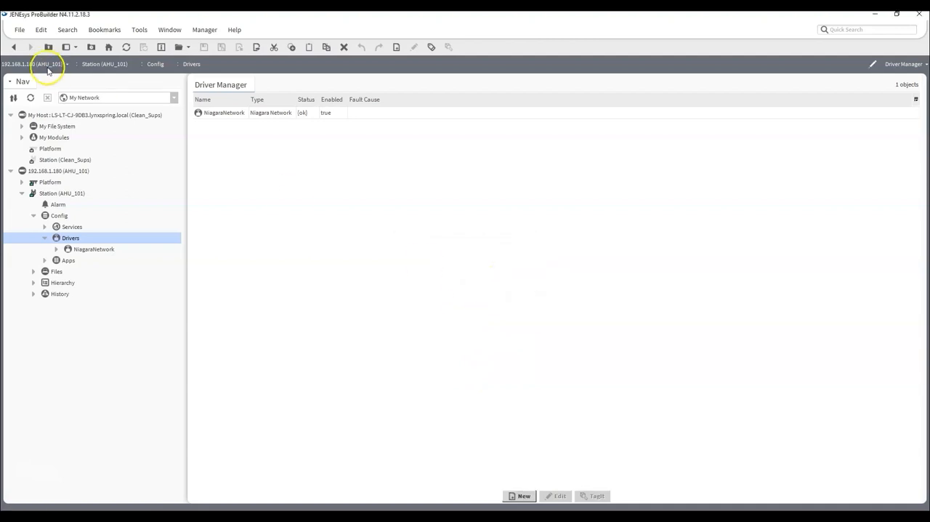
- Show the Palette side bar, load the onyxxDriver palette by filtering for onyxx, and expand its OnyxxNetwork folder
left_click(68, 49)
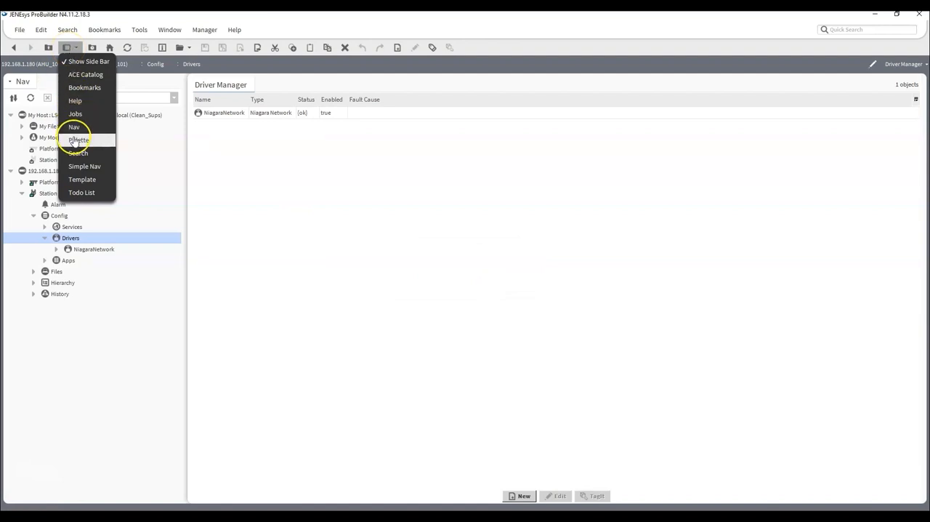
left_click(75, 141)
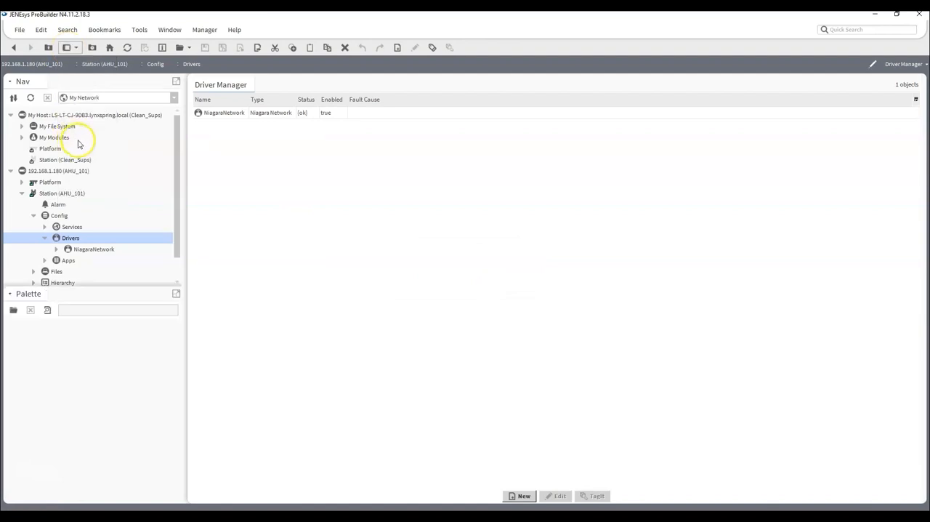
left_click(14, 311)
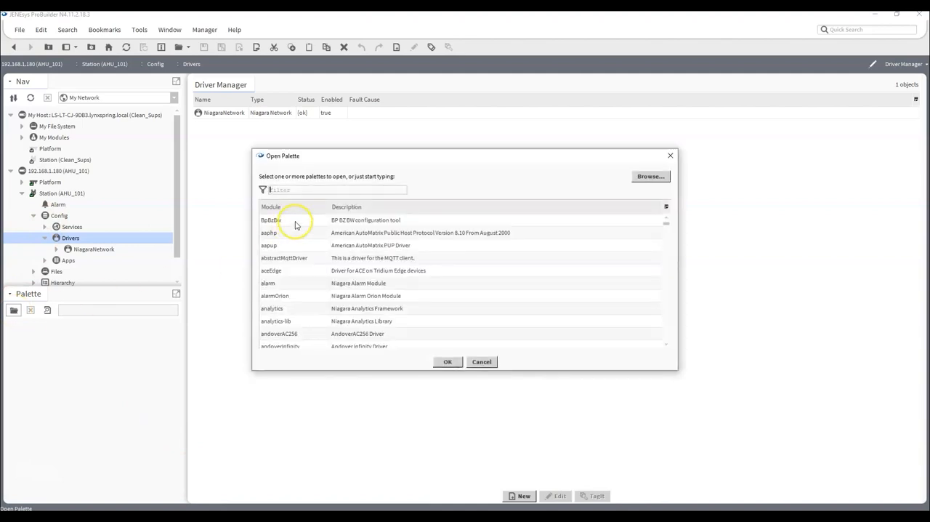
type("onyxx")
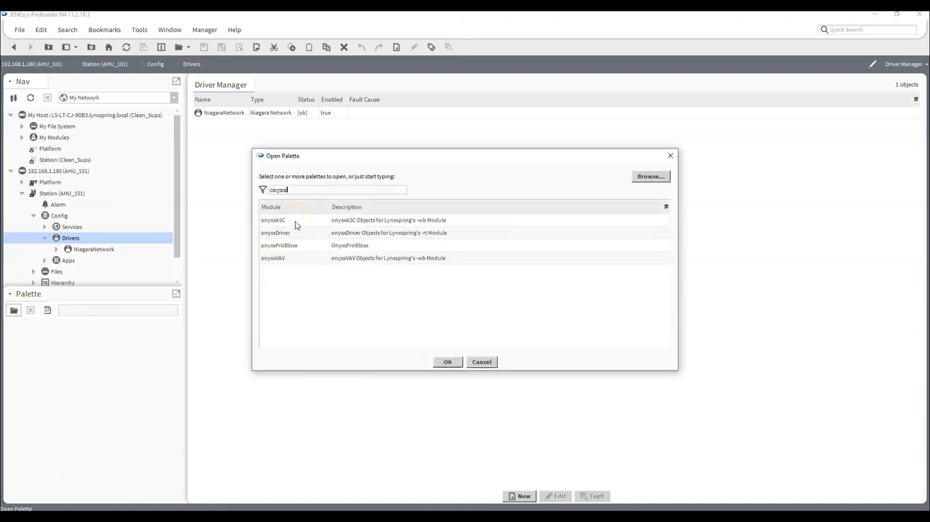
left_click(271, 233)
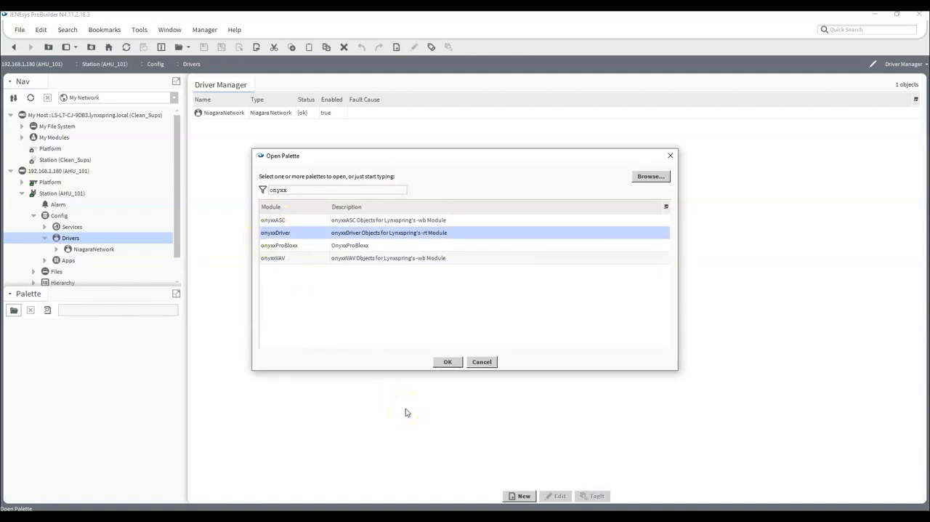
left_click(449, 368)
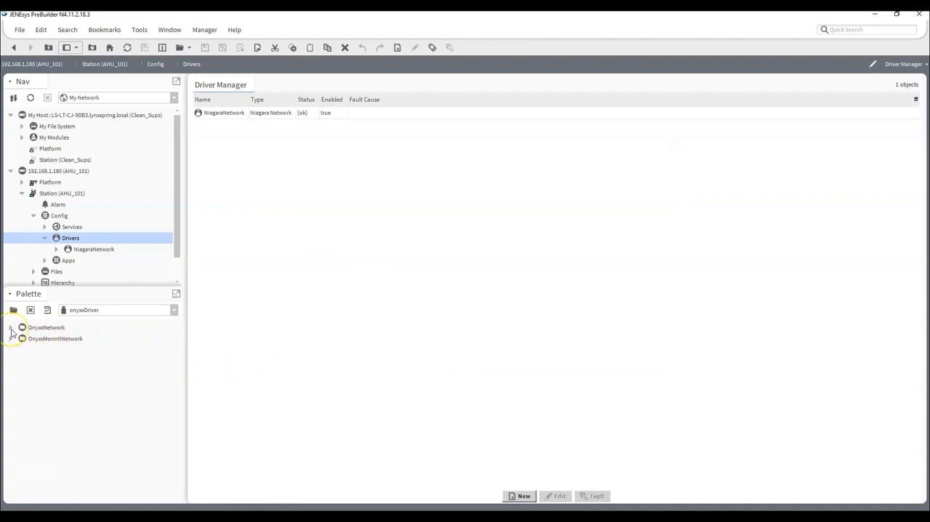
left_click(11, 328)
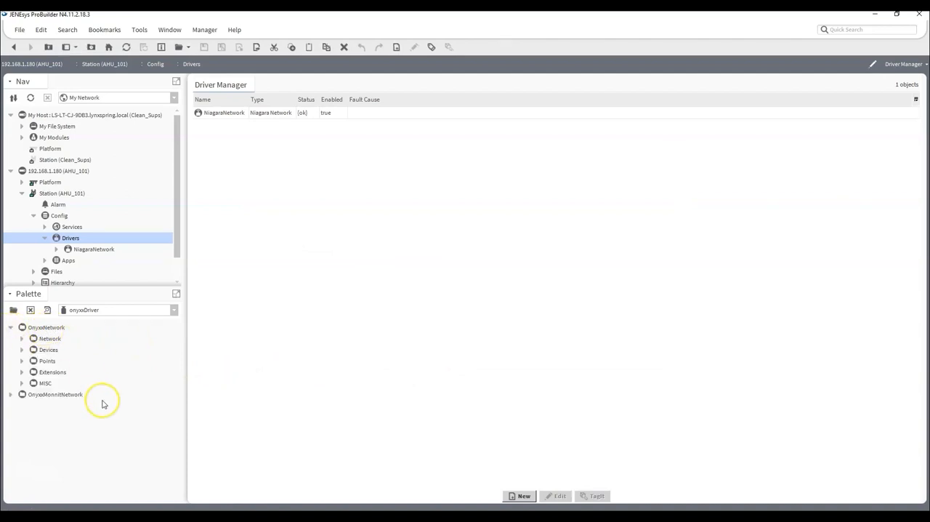
- Add the OnyxxNetwork component from the palette's Network folder to the station's Drivers container, keeping the name OnyxxNetwork
left_click(23, 339)
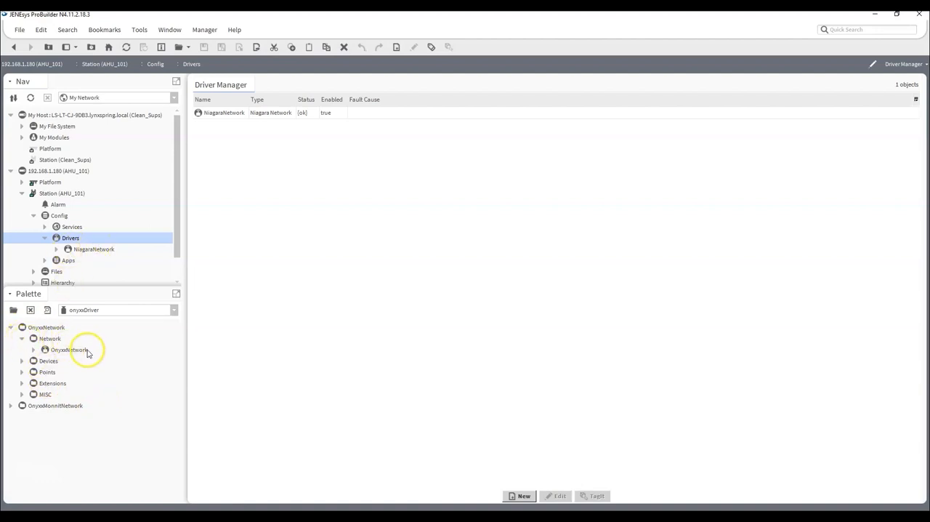
left_click_drag(69, 349, 72, 243)
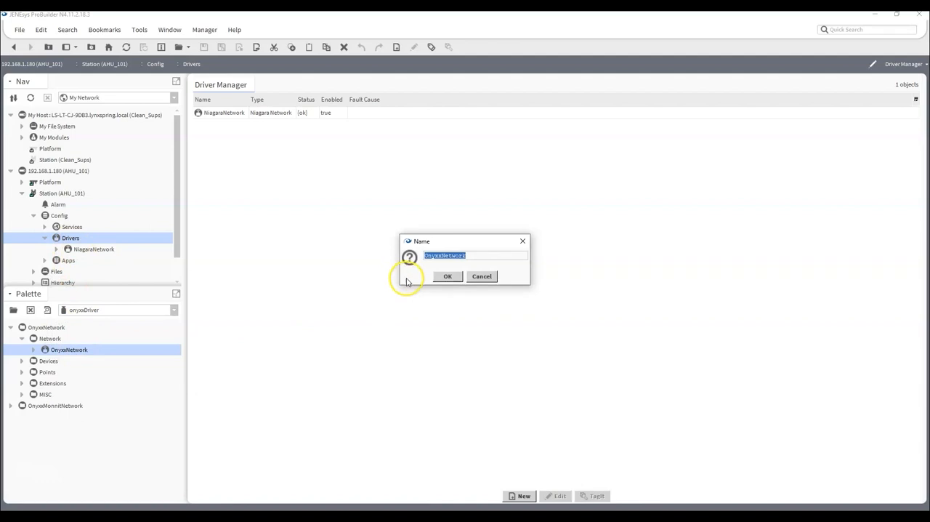
left_click(446, 277)
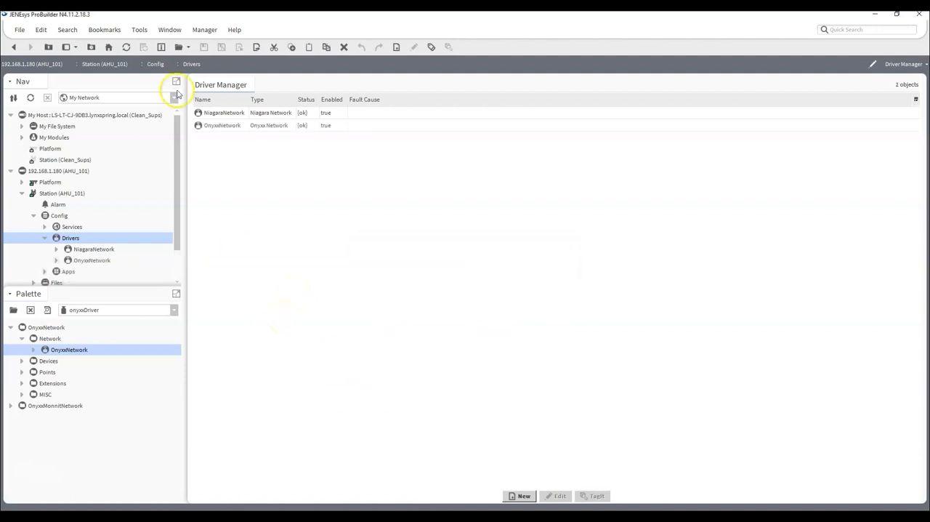
- Expand OnyxxNetwork in the station tree, open its device manager, and check the MainOnyxxDevice entry and its device path
left_click(57, 262)
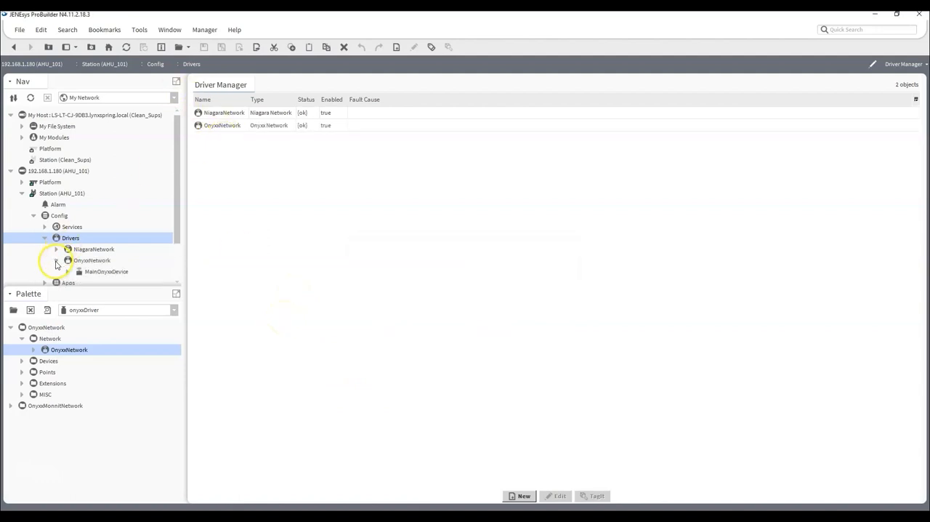
left_click_drag(64, 289, 65, 354)
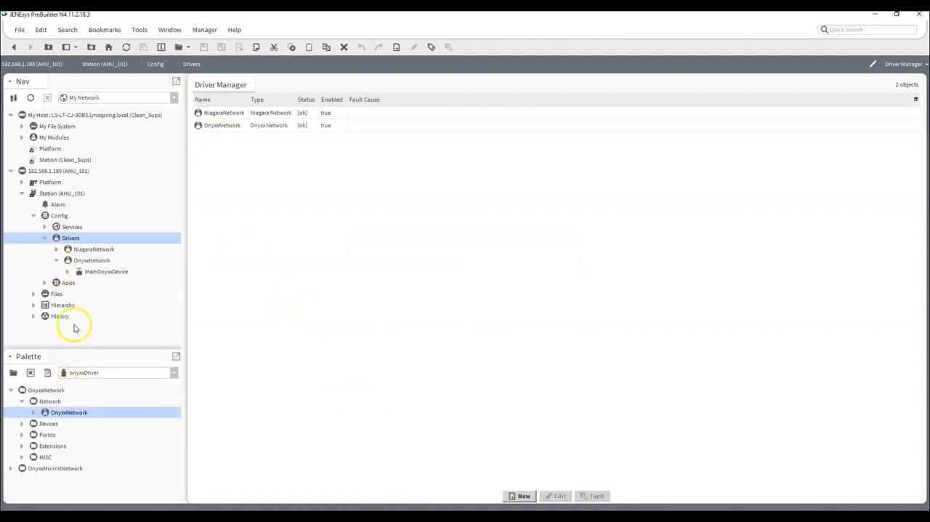
left_click(94, 260)
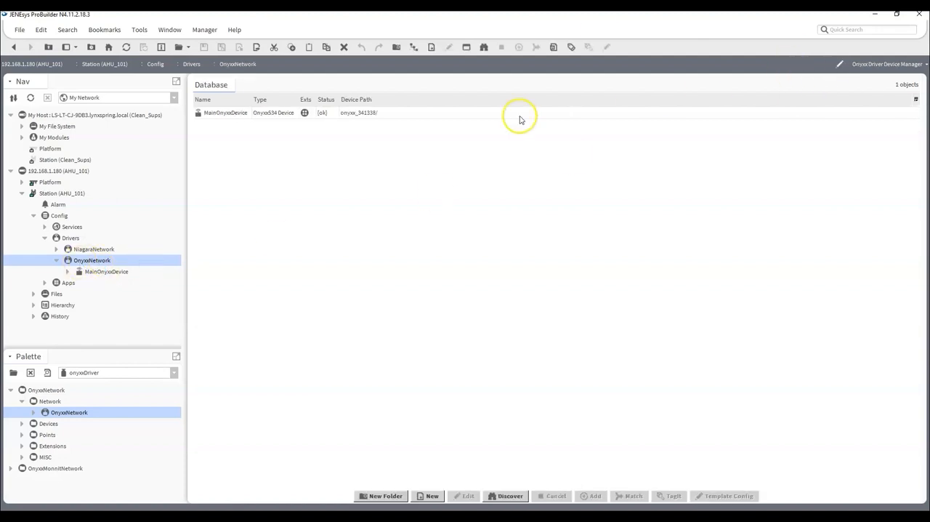
left_click(230, 115)
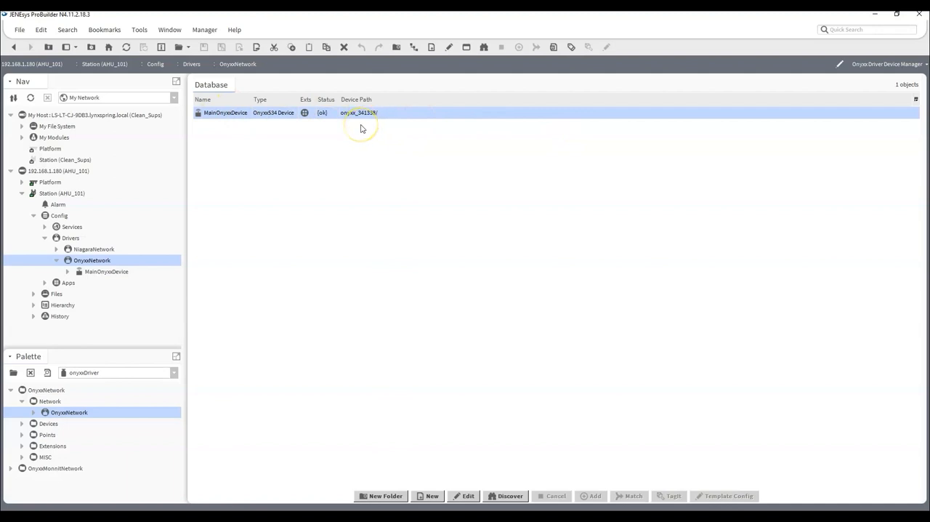
left_click(394, 240)
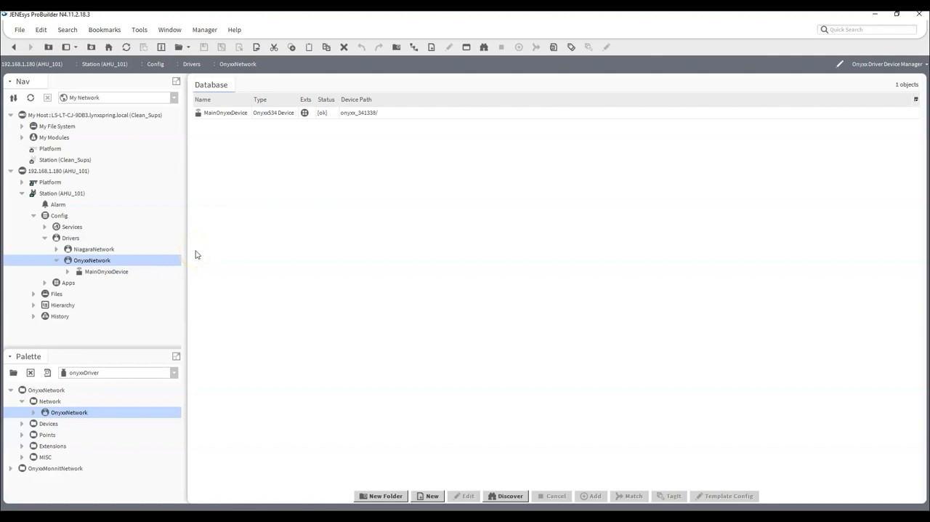
- Open the AX Slot Sheet of OnyxxNetwork and clear the Hidden config flag of the runOnyxxUpdates action
right_click(92, 263)
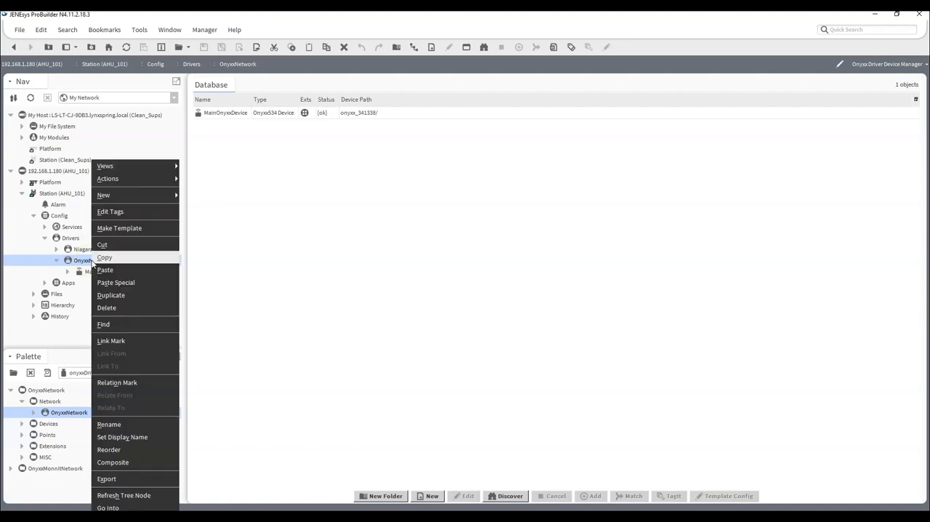
mouse_move(150, 172)
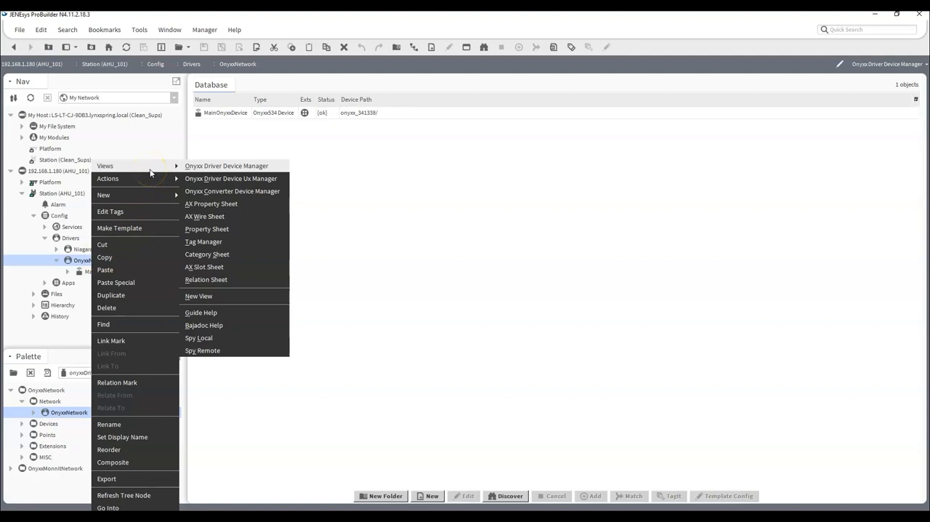
left_click(225, 268)
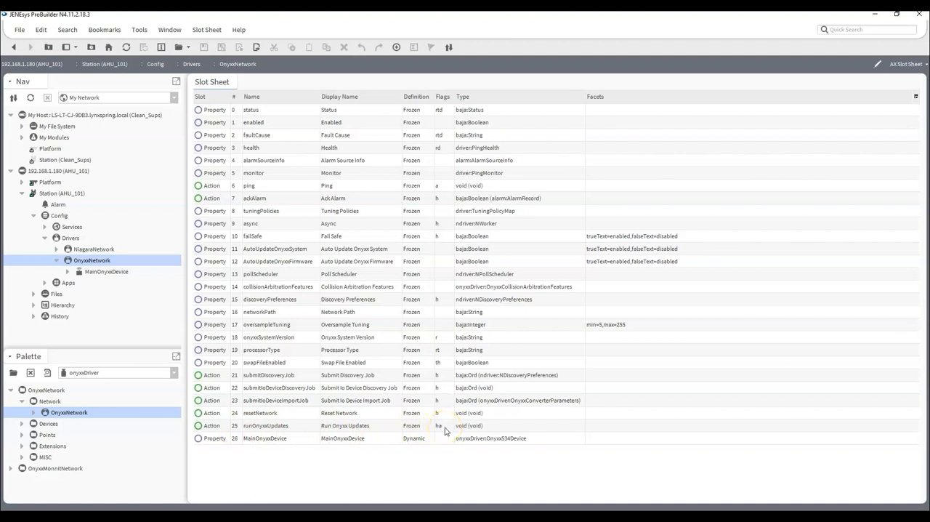
right_click(210, 427)
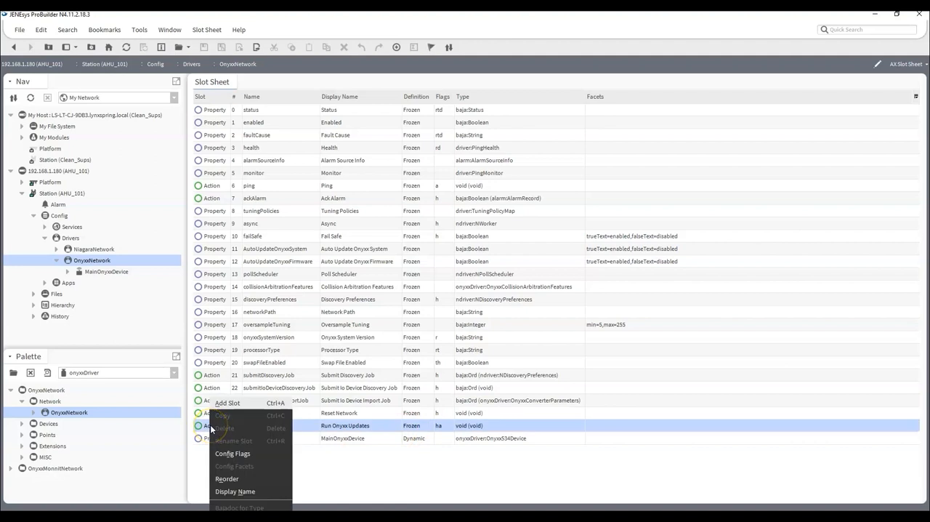
left_click(237, 455)
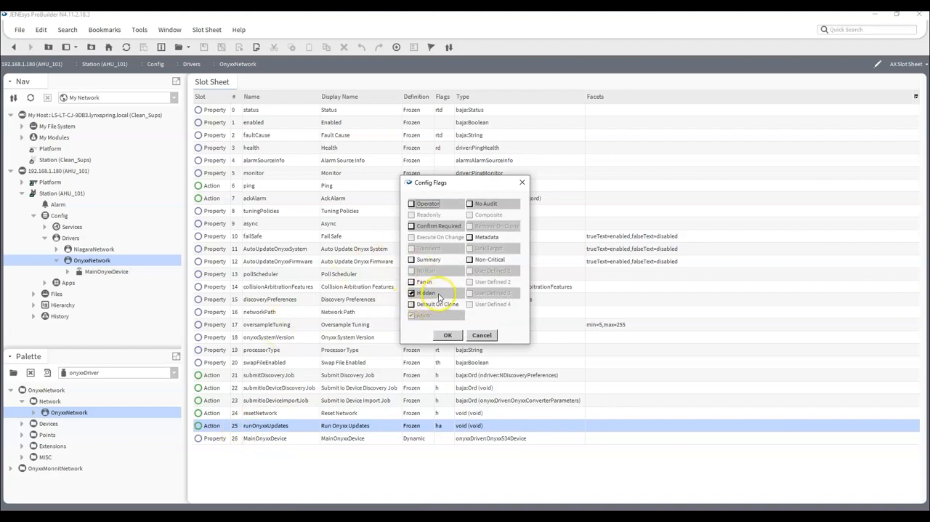
left_click(411, 295)
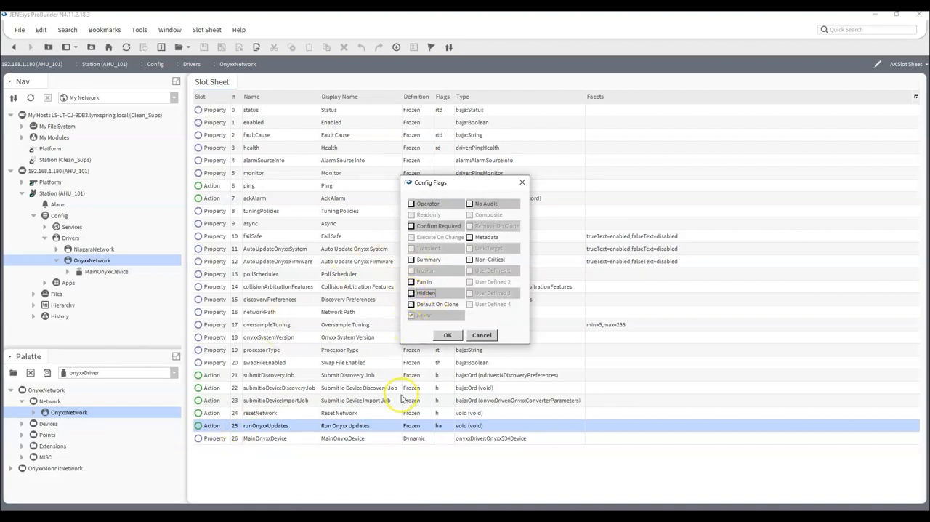
left_click(446, 336)
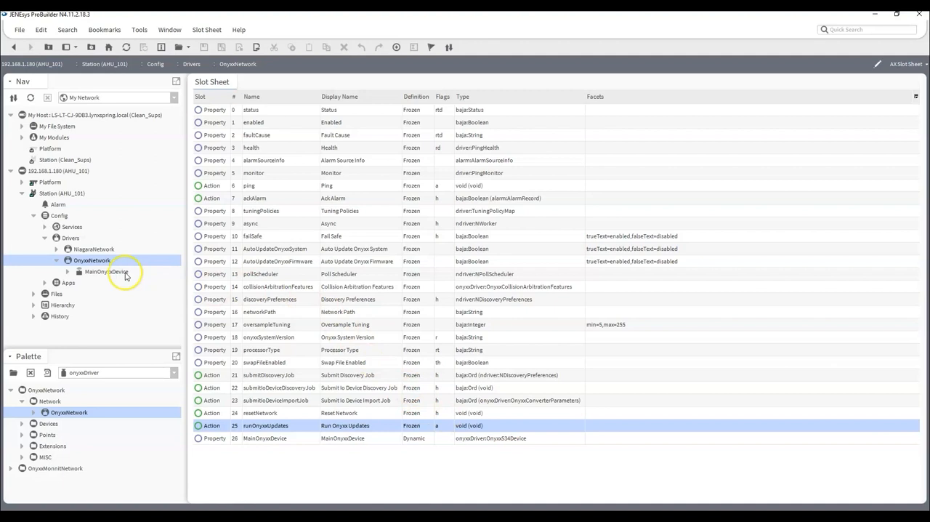
- Invoke the Run Onyxx Updates action on OnyxxNetwork
right_click(90, 263)
mouse_move(138, 167)
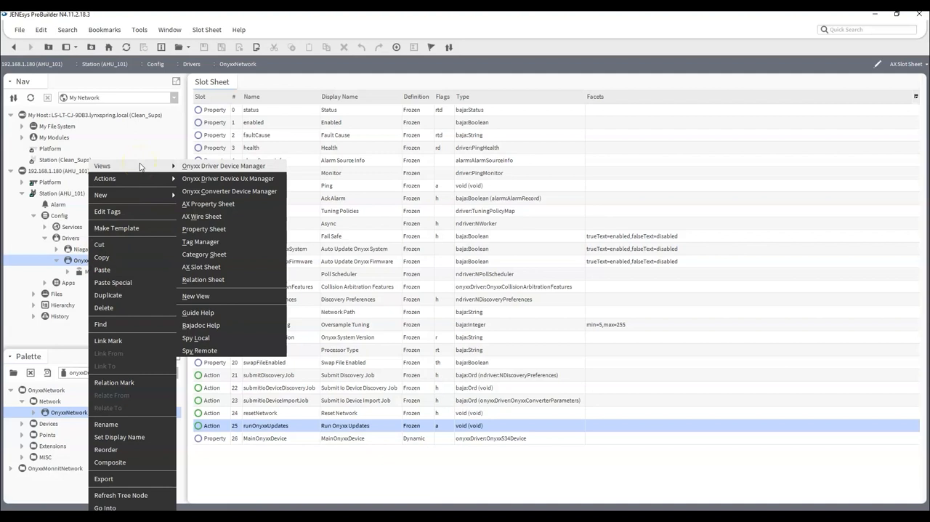
left_click(143, 180)
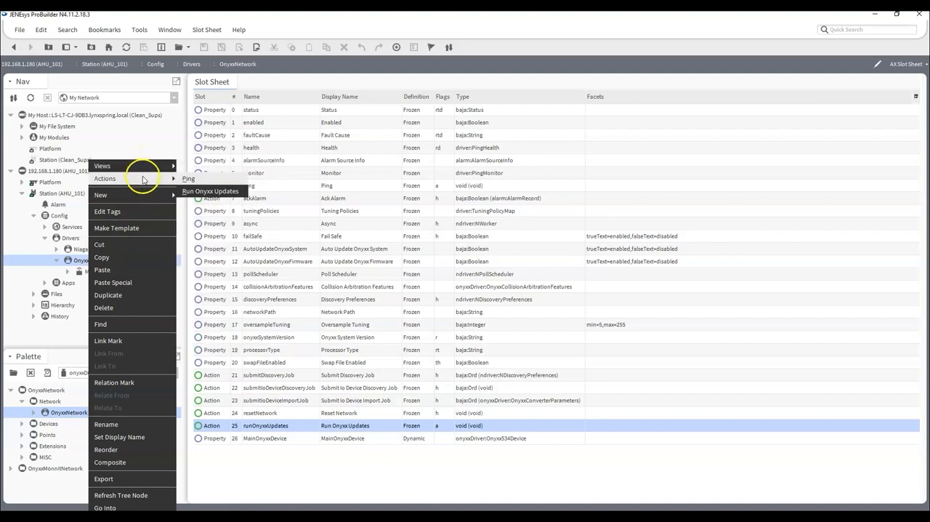
left_click(209, 191)
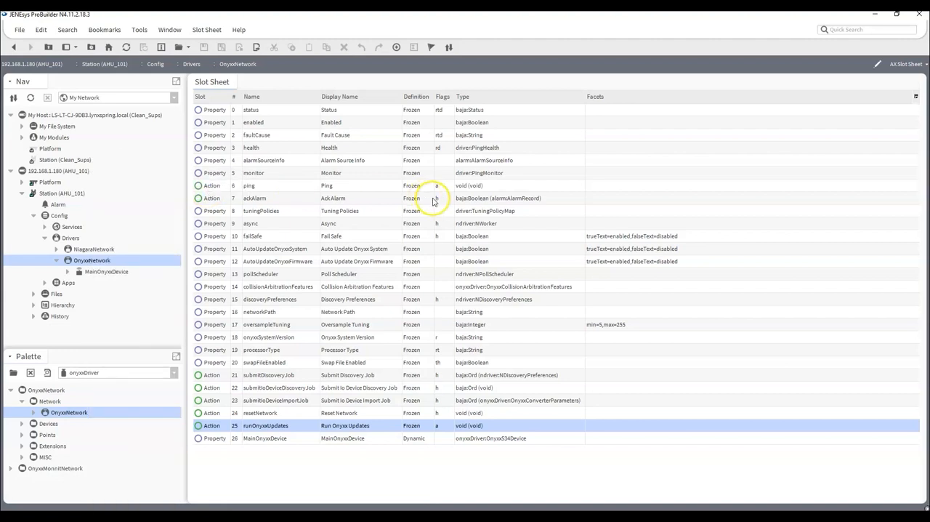
- Open the Application Director of the 192.168.1.180 platform, let the Onyxx firmware and file system updates finish, and reboot the host
double_click(50, 183)
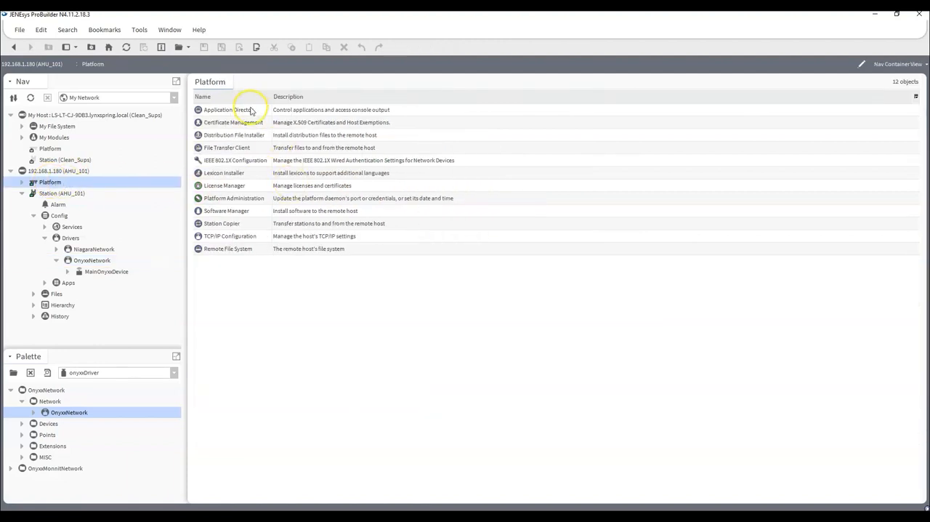
double_click(251, 109)
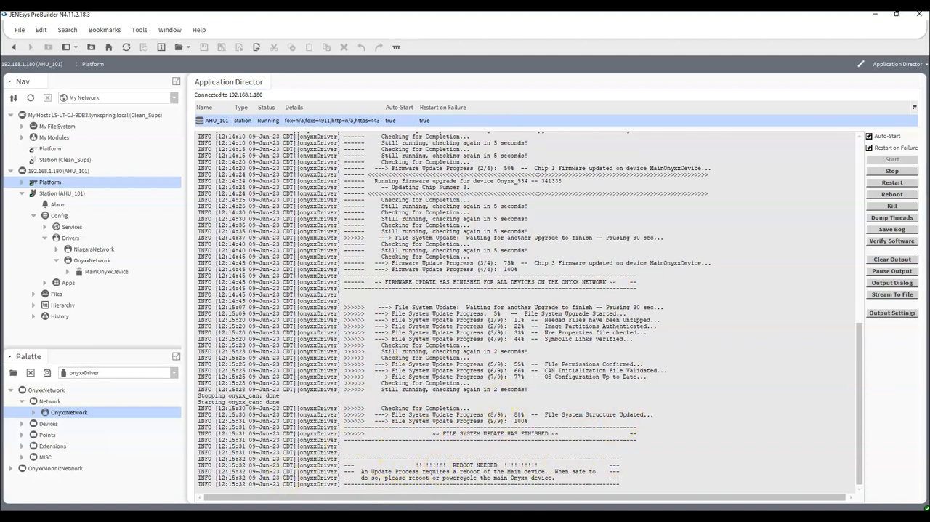
left_click(890, 194)
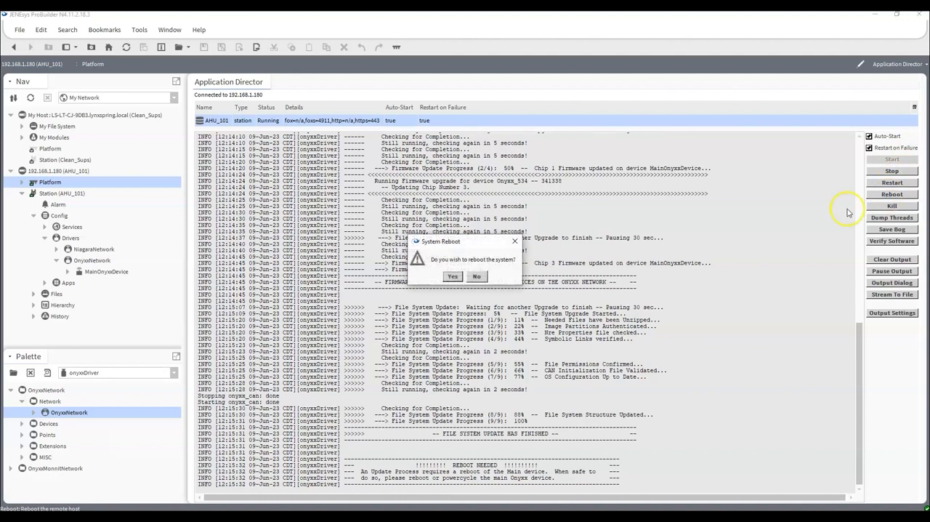
left_click(449, 276)
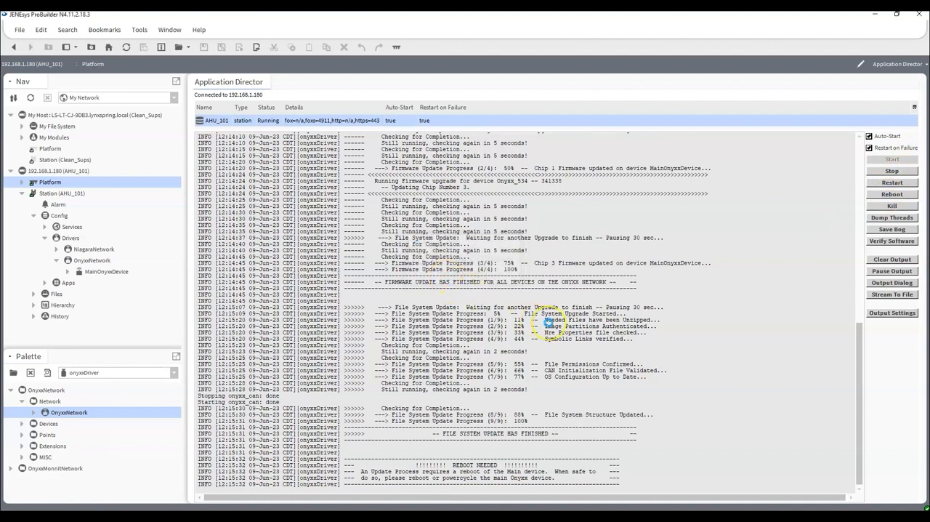